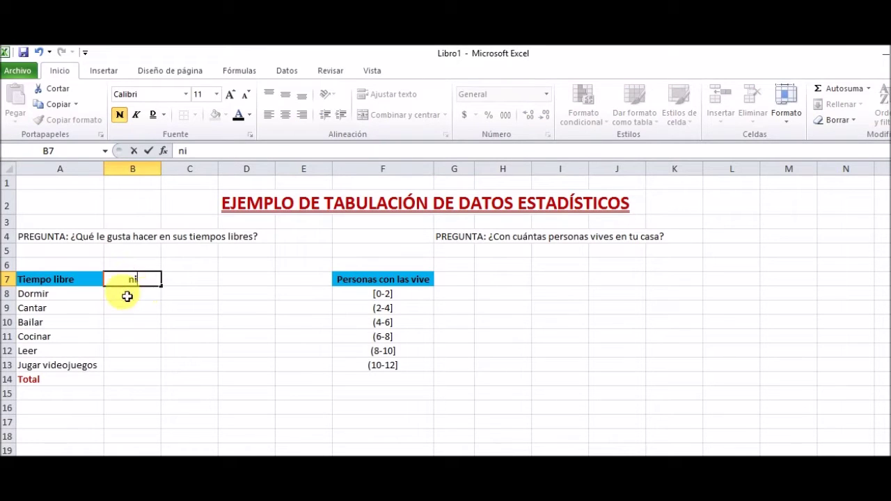
# - Make the i in the B7 header ni a subscript through Format Cells > Font
pyautogui.click(152, 285)
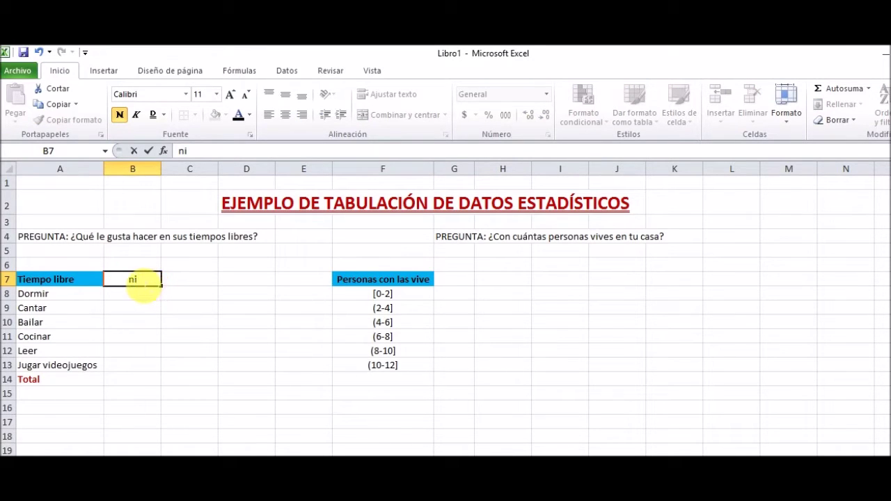
pyautogui.click(250, 133)
pyautogui.click(247, 371)
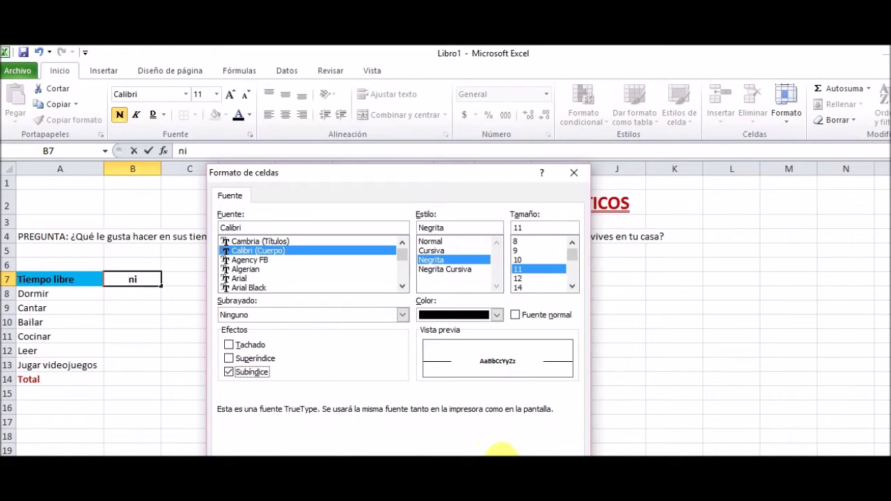
pyautogui.moveTo(492, 176); pyautogui.dragTo(540, 110)
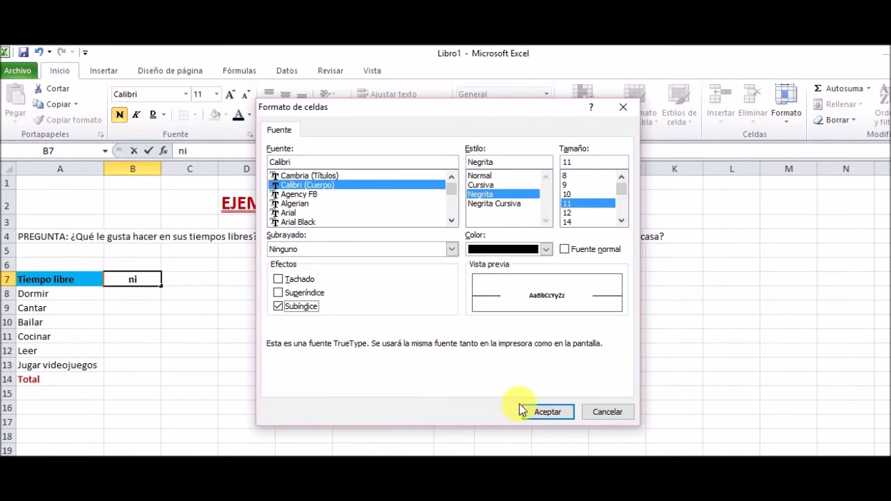
pyautogui.click(548, 412)
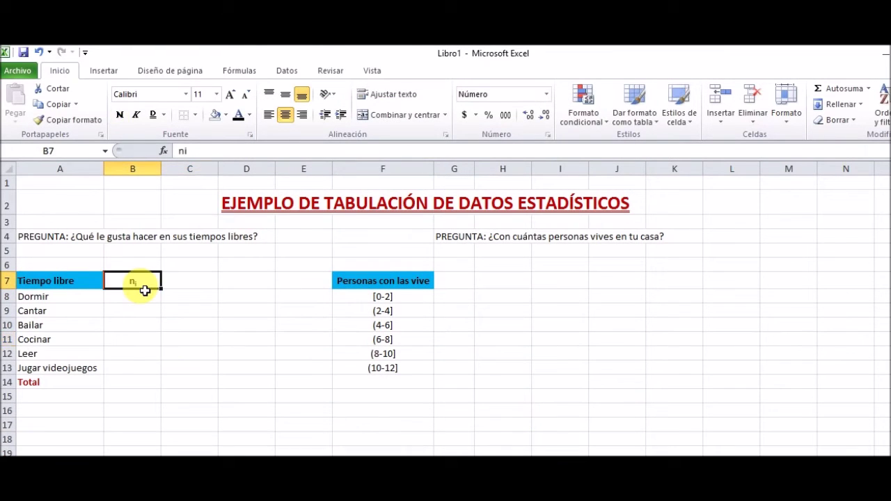
# - Copy the ni header into C7 and edit it to fi
pyautogui.hotkey('ctrl', 'c')
pyautogui.click(187, 287)
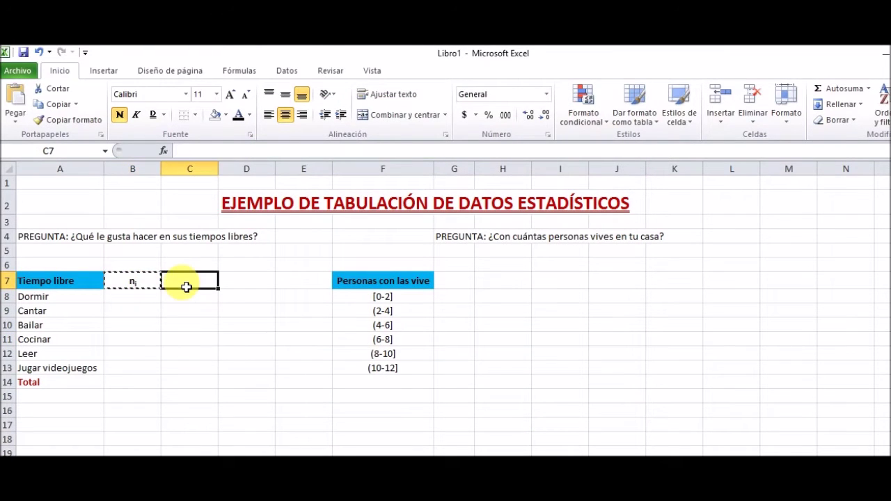
pyautogui.hotkey('ctrl', 'v')
pyautogui.doubleClick(188, 282)
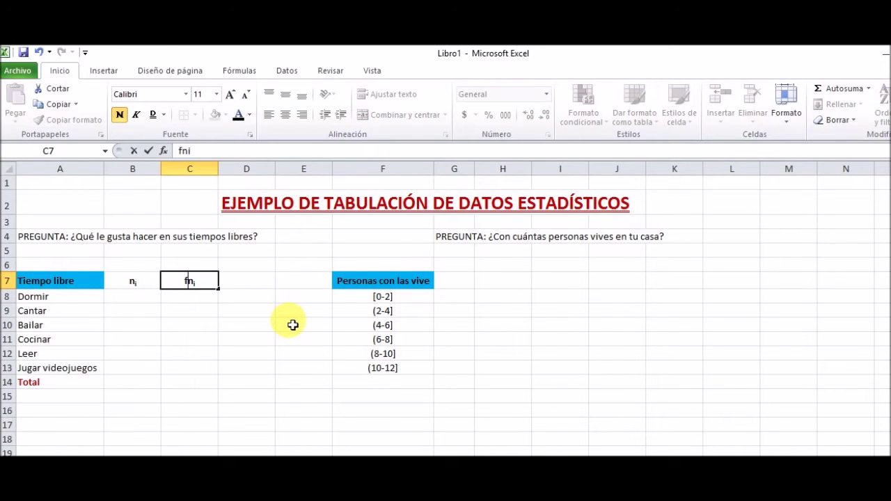
pyautogui.click(223, 337)
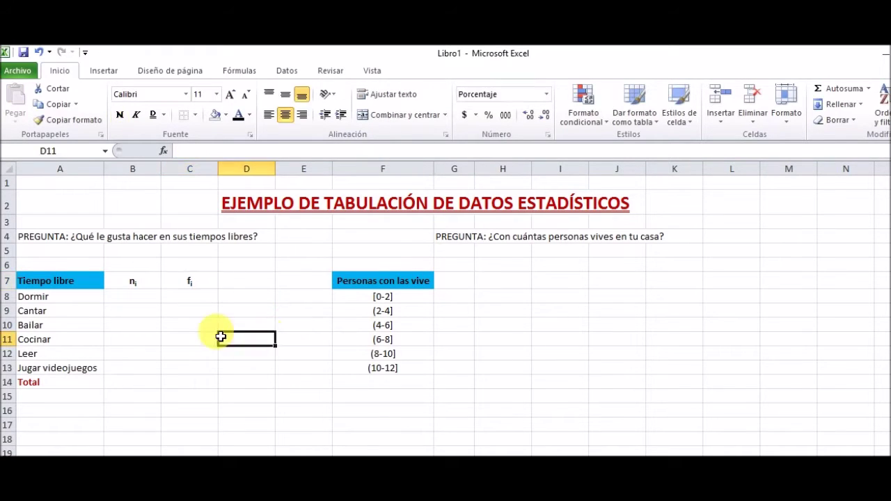
# - Copy the fi header into D7 and edit it to %fi
pyautogui.click(192, 282)
pyautogui.hotkey('ctrl', 'c')
pyautogui.click(246, 282)
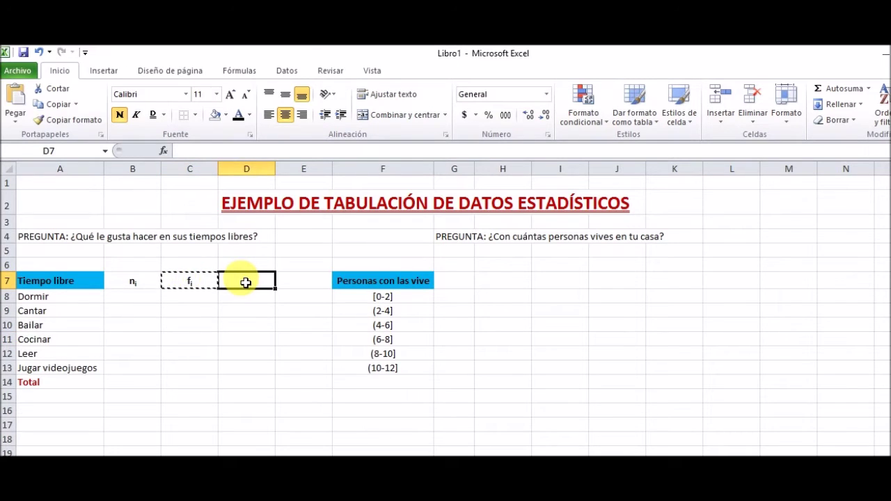
pyautogui.doubleClick(242, 282)
pyautogui.write('%fi')
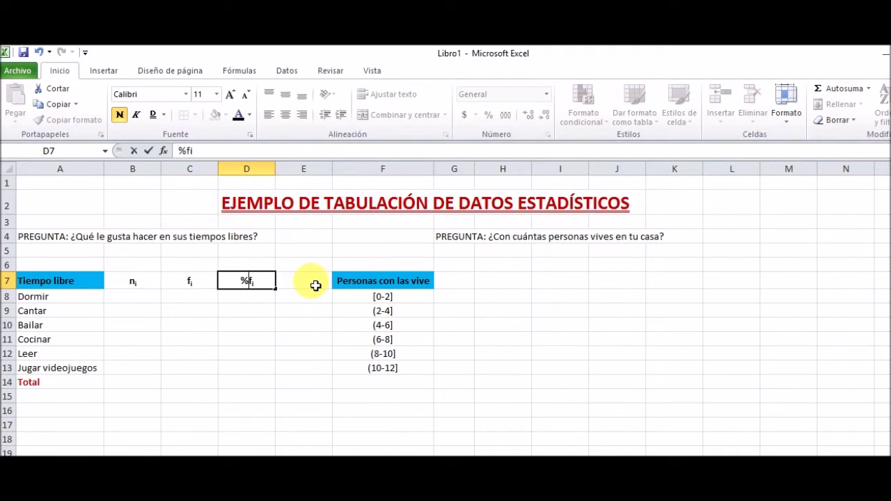
pyautogui.click(259, 327)
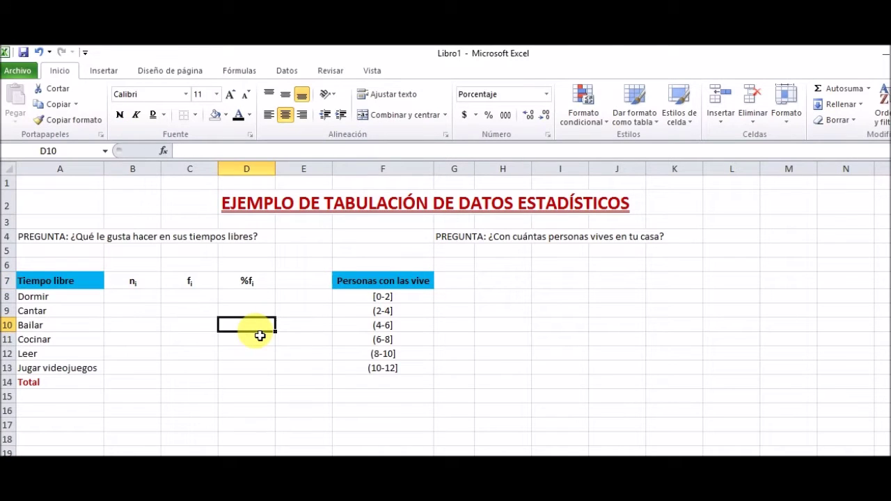
pyautogui.click(119, 300)
# - Enter the counts 23, 57, 14, 23, 9 and 28 into B8:B13
pyautogui.write('23')
pyautogui.press('Return')
pyautogui.write('57')
pyautogui.press('Return')
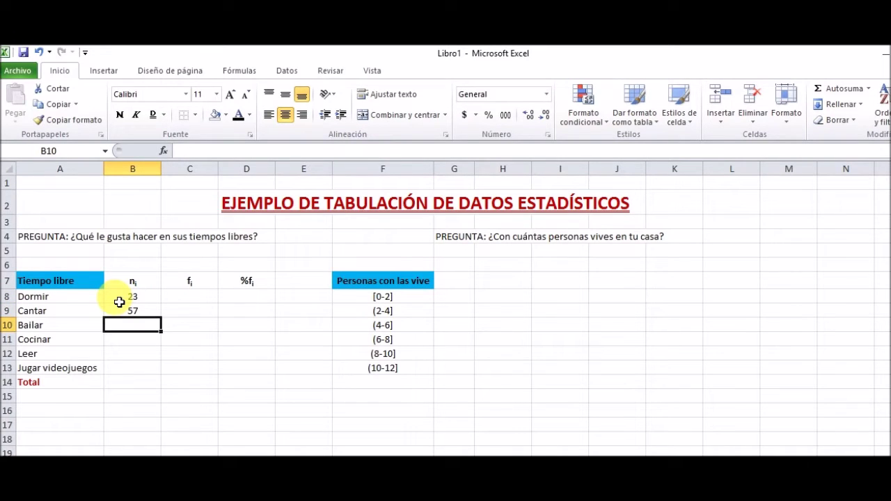
pyautogui.write('14')
pyautogui.press('Return')
pyautogui.write('2')
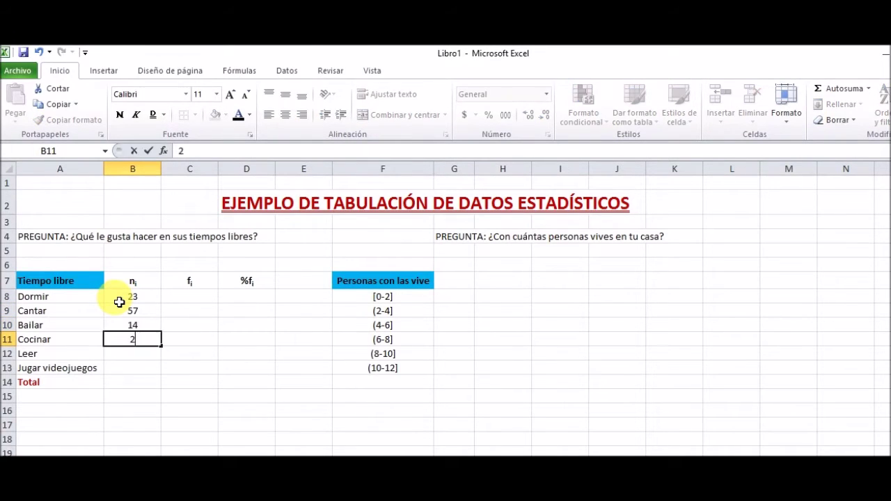
pyautogui.press('Return')
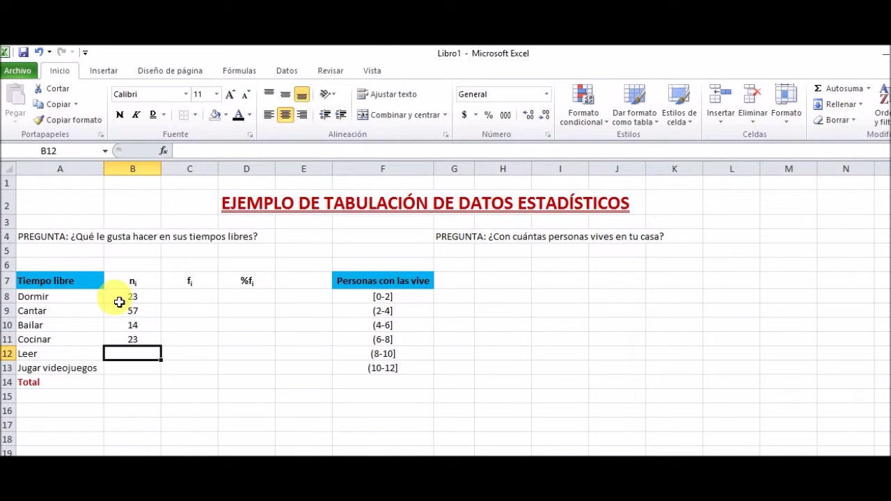
pyautogui.write('9')
pyautogui.press('Return')
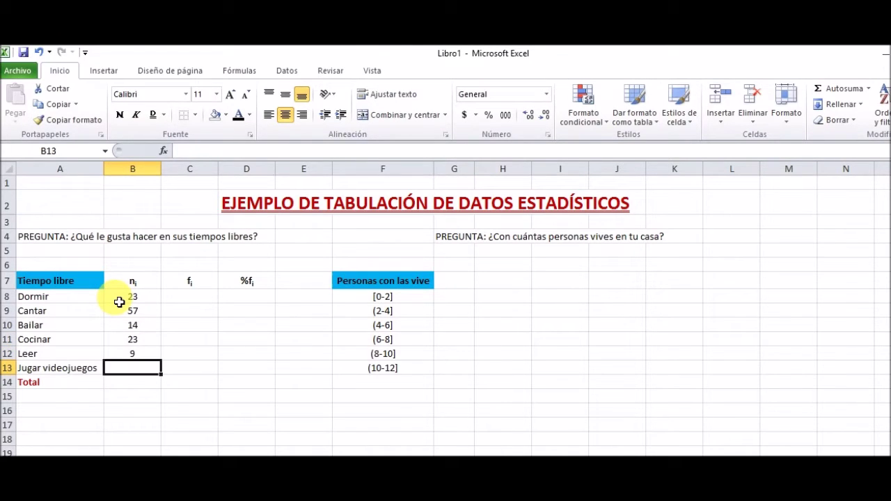
pyautogui.write('28')
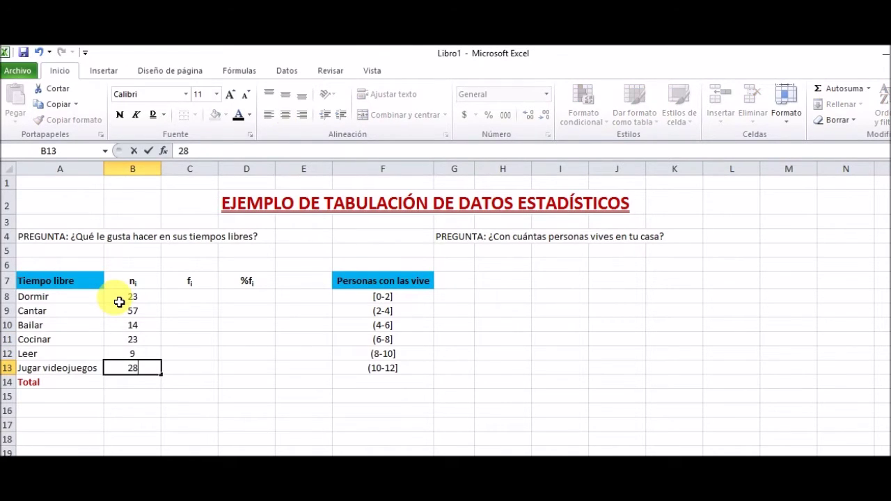
pyautogui.press('Return')
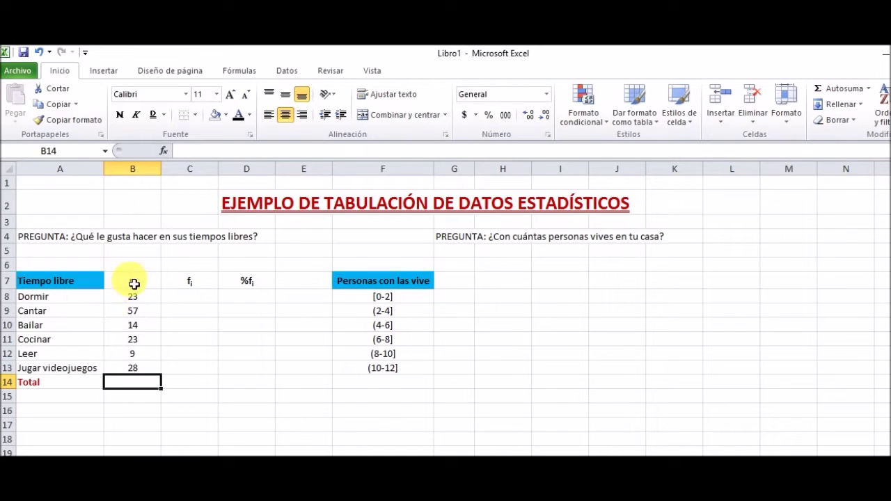
# - AutoSum B8:B13 to put the 154 total in B14
pyautogui.moveTo(147, 298); pyautogui.dragTo(146, 371)
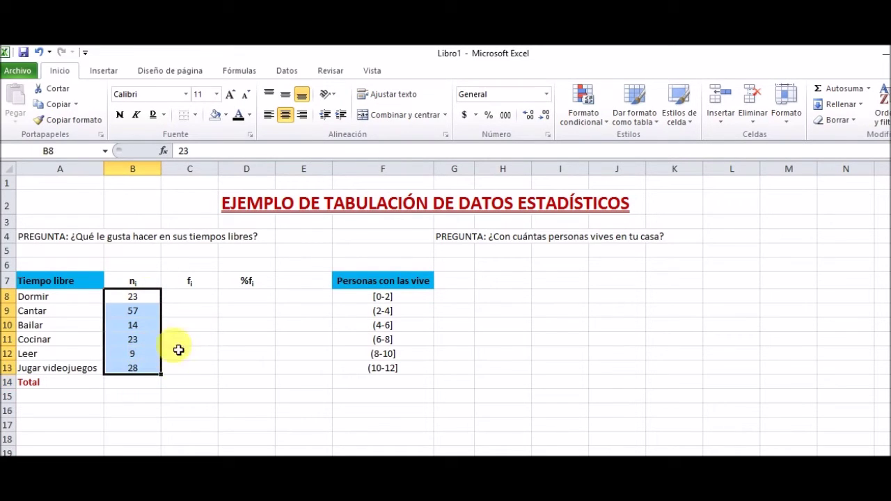
pyautogui.click(834, 95)
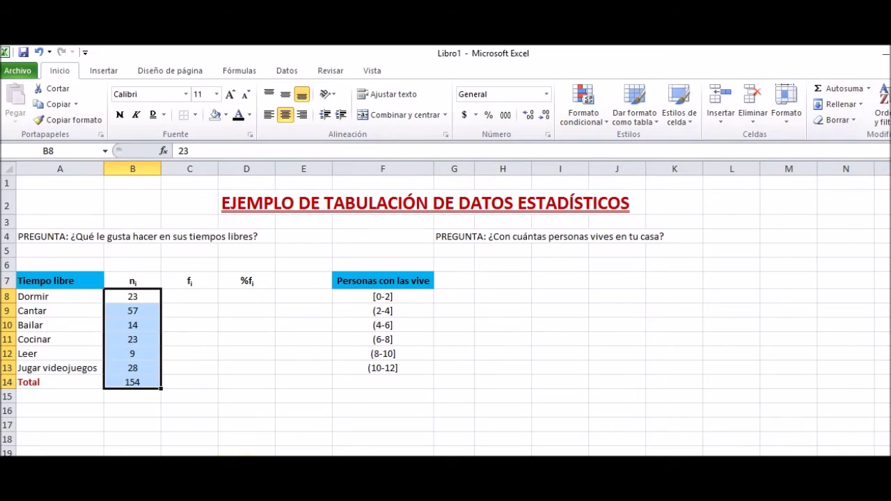
pyautogui.click(158, 415)
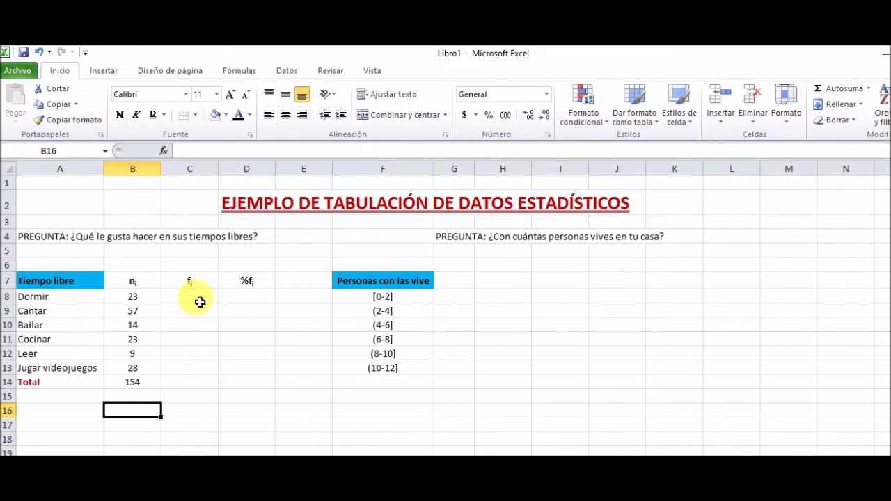
# - Enter =B8/$B$14 in C8 and fill it down to C13
pyautogui.click(125, 382)
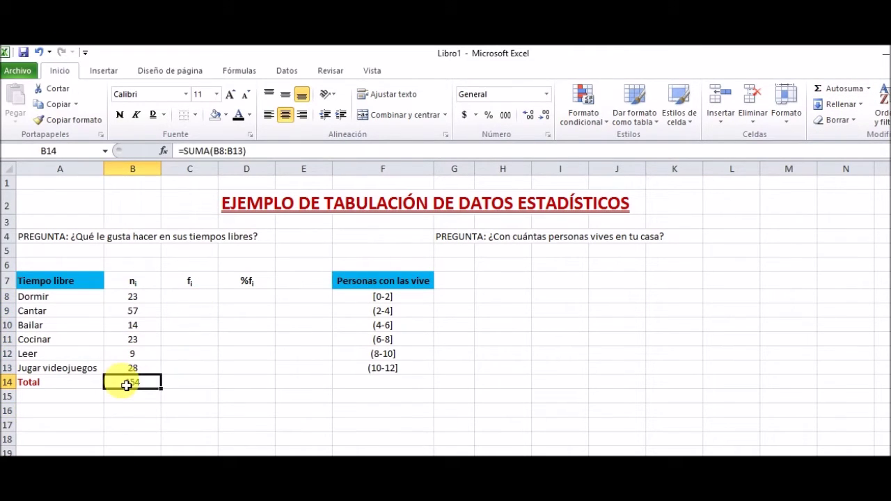
pyautogui.click(184, 299)
pyautogui.write('=')
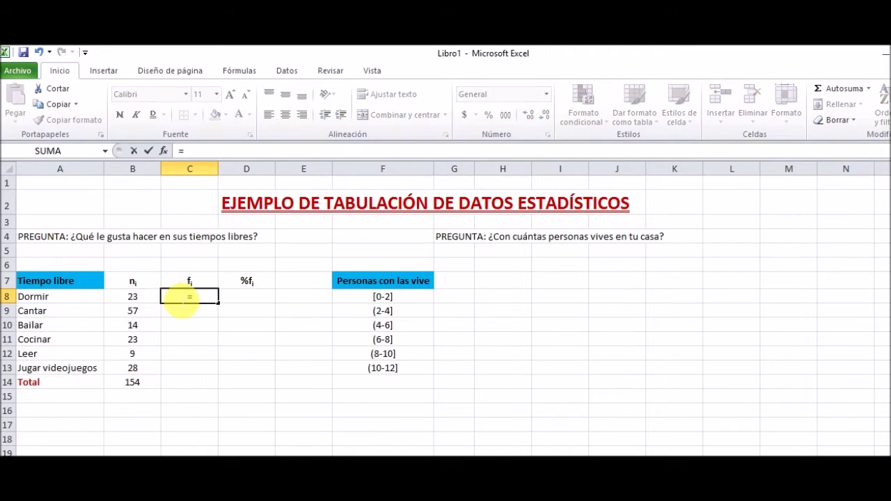
pyautogui.click(132, 298)
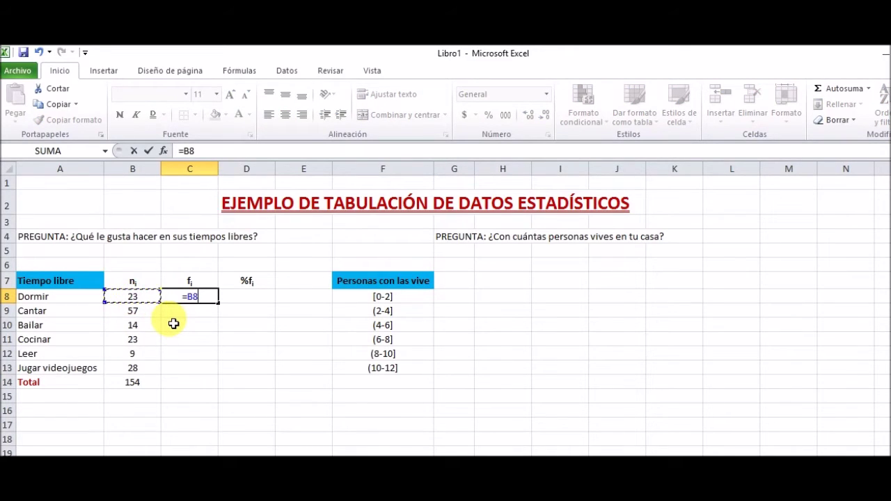
pyautogui.click(127, 383)
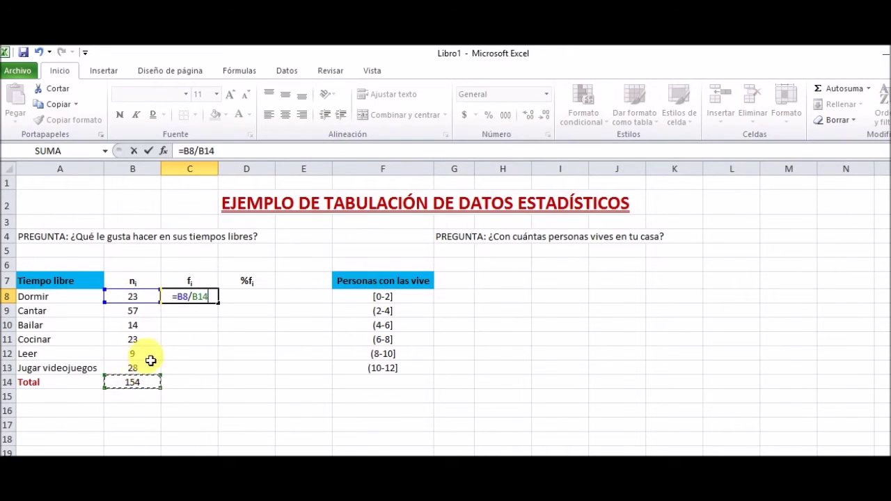
pyautogui.click(193, 297)
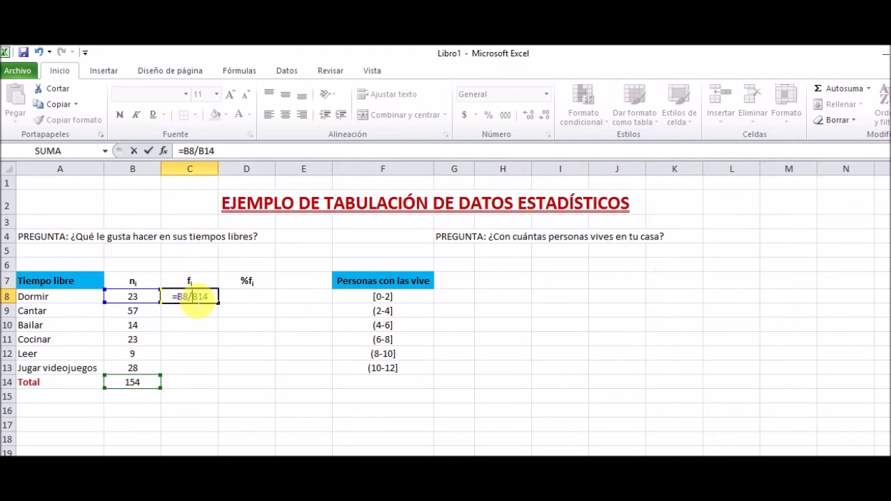
pyautogui.press('F4')
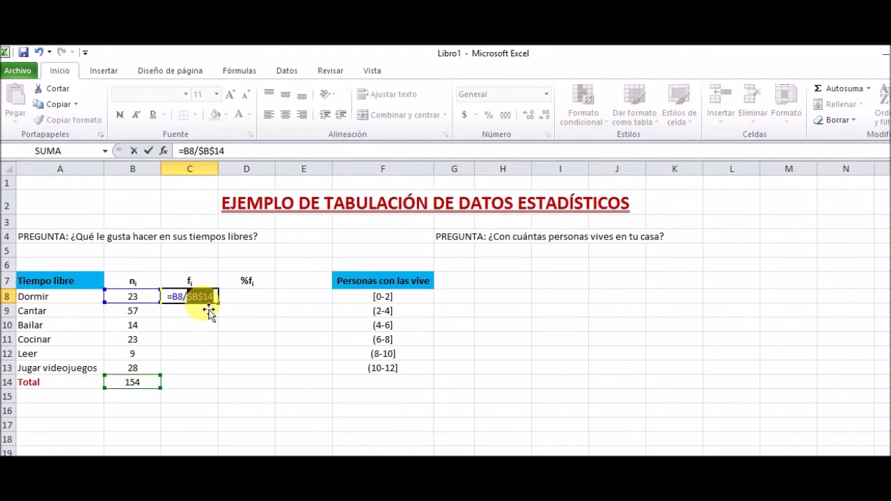
pyautogui.press('Return')
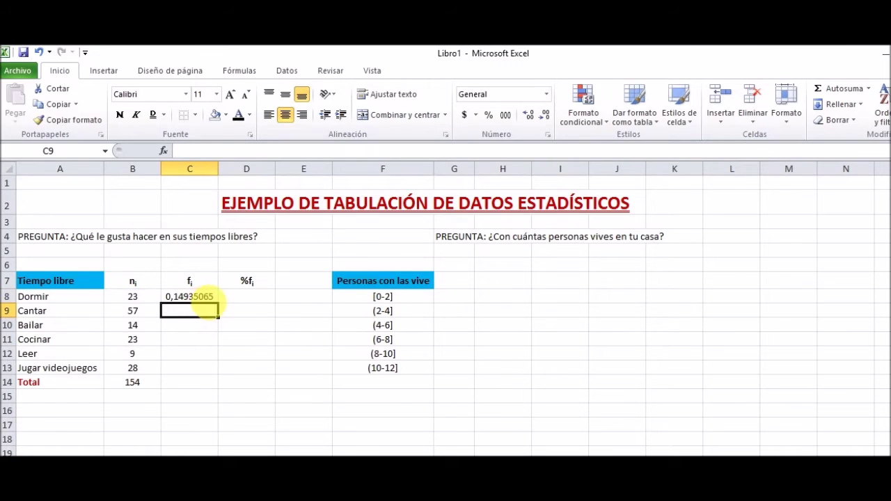
pyautogui.click(208, 300)
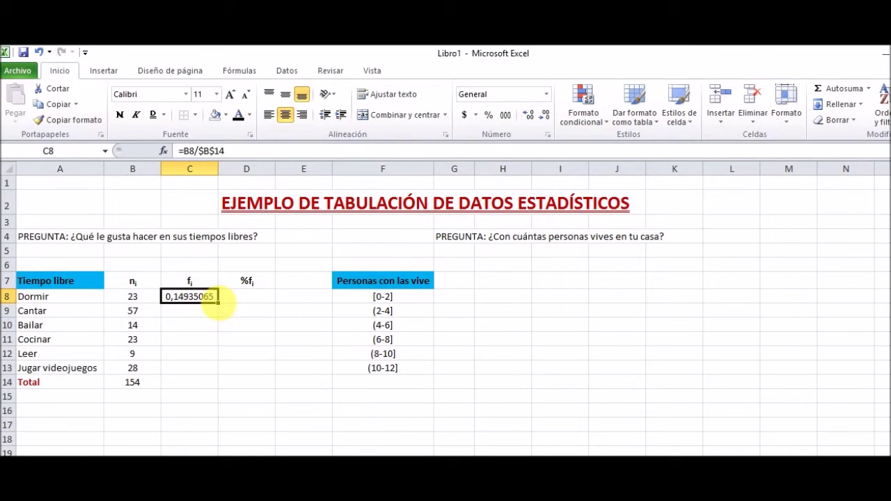
pyautogui.moveTo(220, 303); pyautogui.dragTo(213, 370)
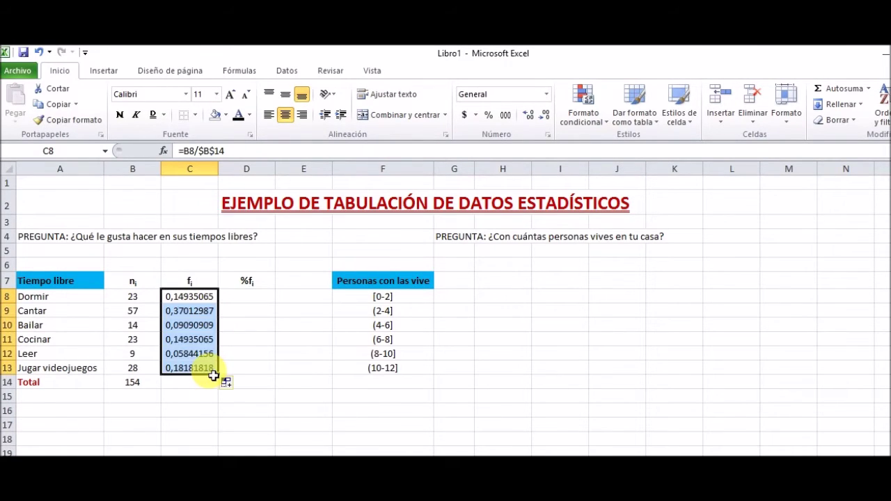
# - Total the fi column in C14 and format the values as numbers with two decimals
pyautogui.click(841, 90)
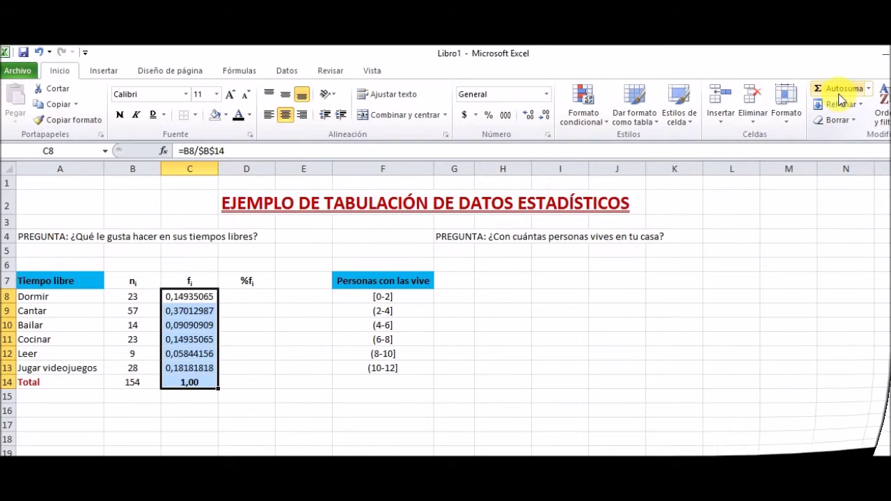
pyautogui.click(283, 170)
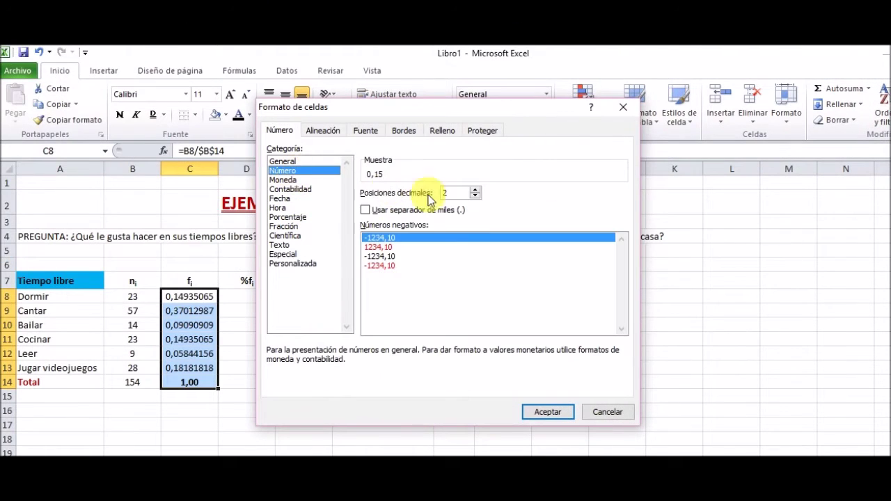
pyautogui.click(537, 414)
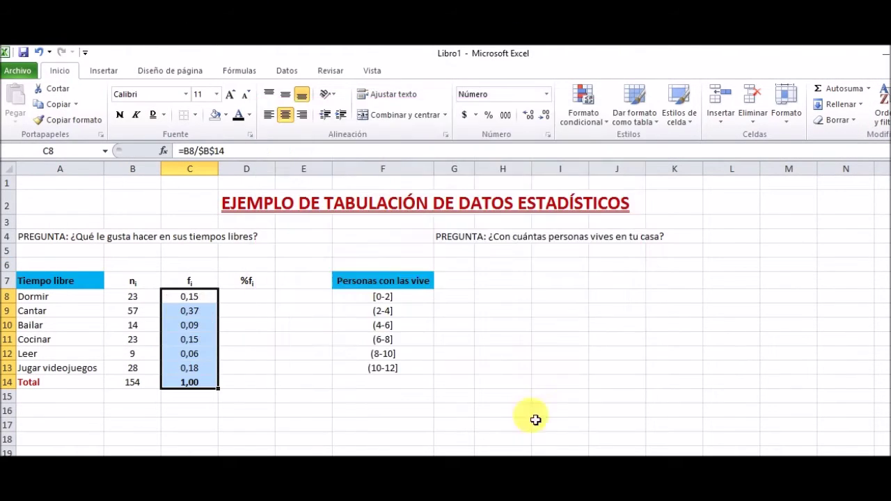
pyautogui.keyDown('shift'); pyautogui.click(193, 365); pyautogui.keyUp('shift')
# - Copy the fi values C8:C13 into the %fi column starting at D8
pyautogui.rightClick(195, 367)
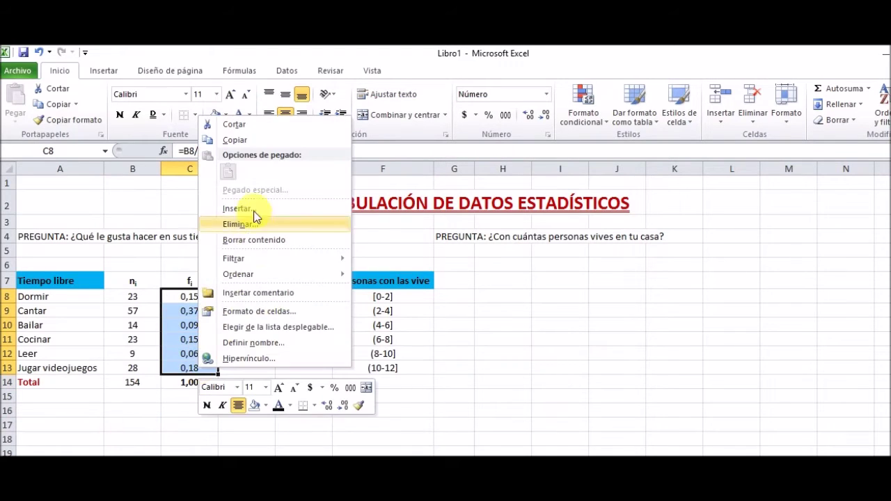
pyautogui.click(234, 142)
pyautogui.click(245, 301)
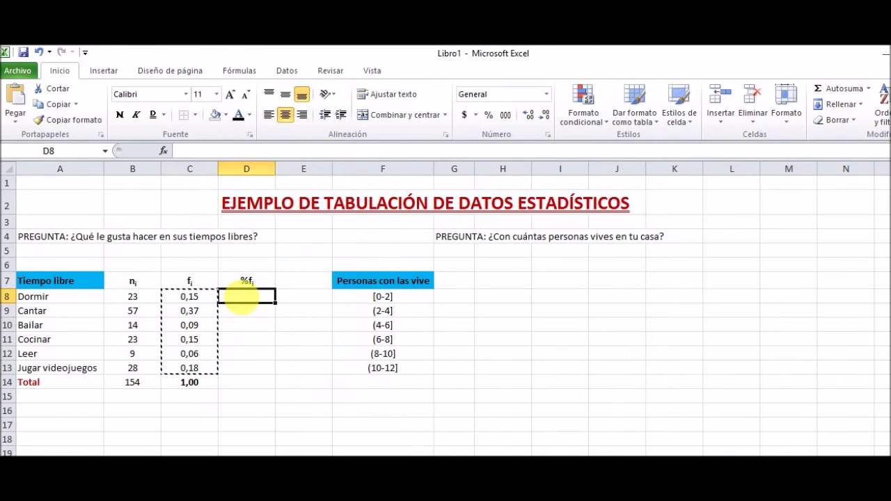
pyautogui.rightClick(246, 300)
pyautogui.click(291, 357)
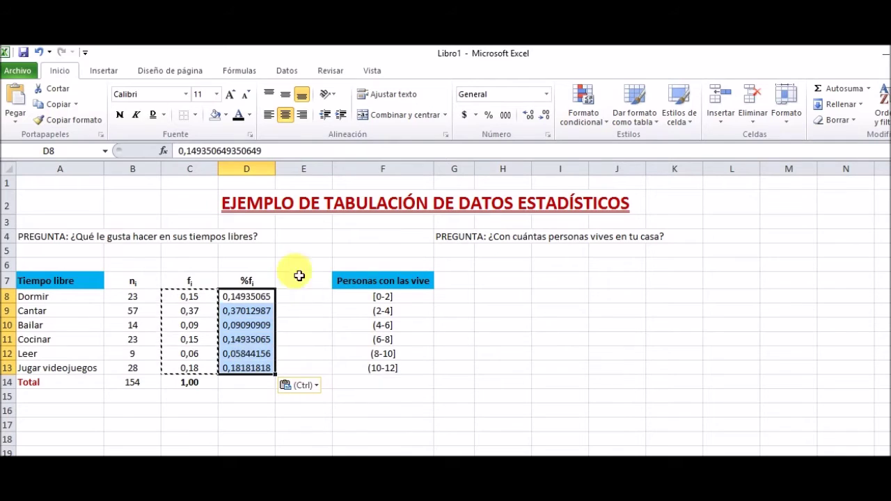
# - Format the %fi values as whole-number percentages and AutoSum them to 100% in D14
pyautogui.click(546, 137)
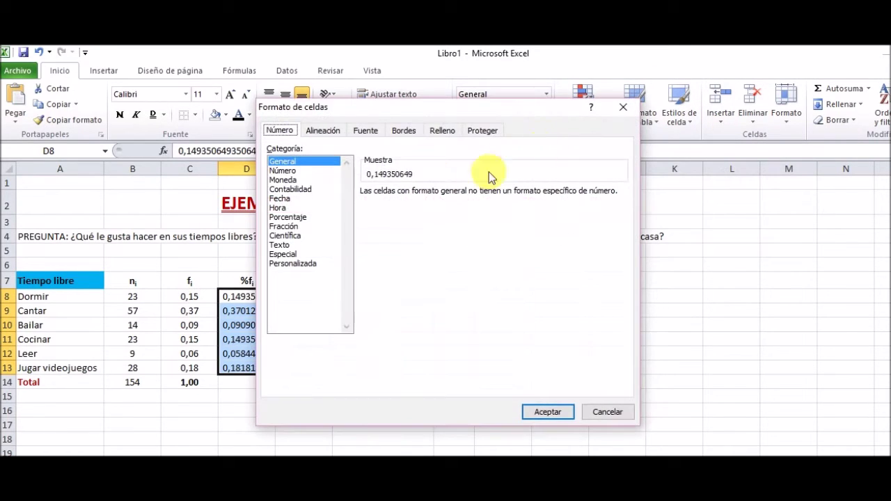
pyautogui.click(287, 216)
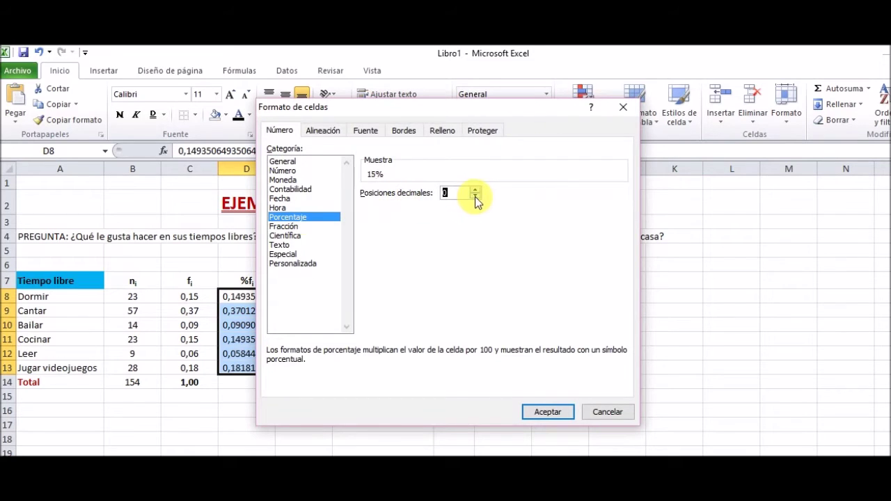
pyautogui.click(545, 414)
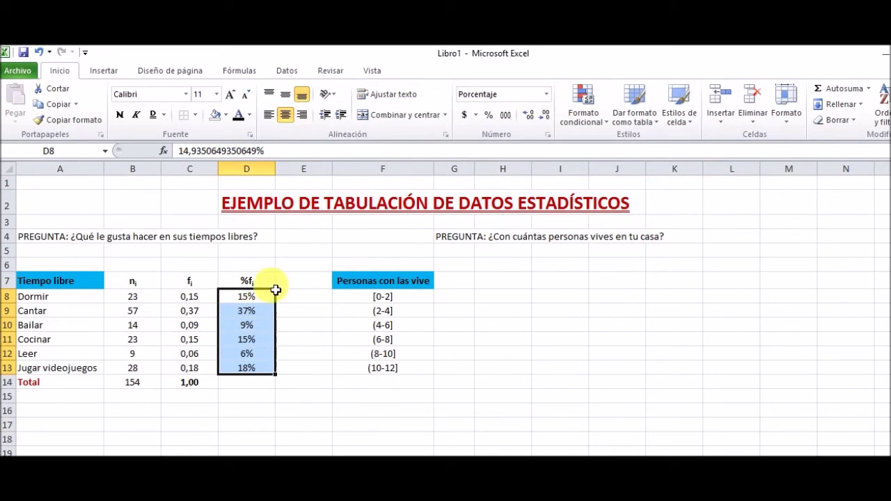
pyautogui.click(828, 88)
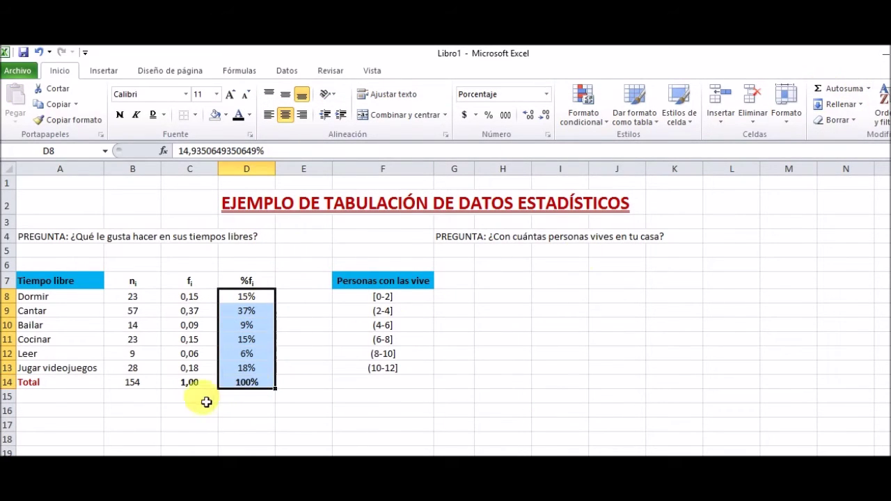
pyautogui.moveTo(122, 384); pyautogui.dragTo(237, 385)
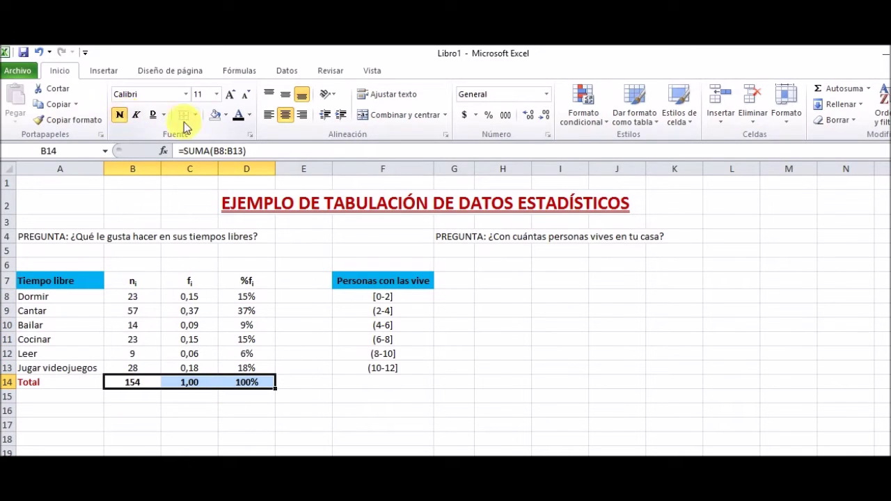
# - Colour the B14:D14 totals dark red and apply All Borders to A7:D14
pyautogui.click(249, 115)
pyautogui.click(238, 236)
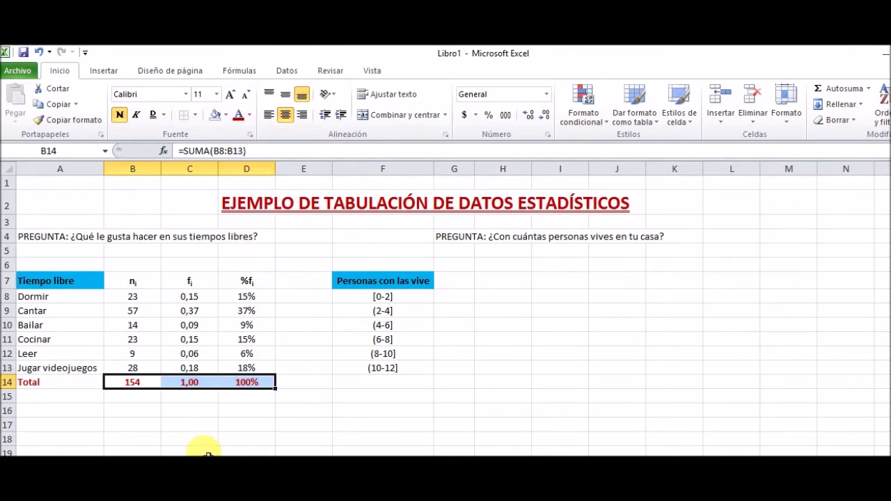
pyautogui.moveTo(41, 280); pyautogui.dragTo(229, 390)
pyautogui.click(194, 117)
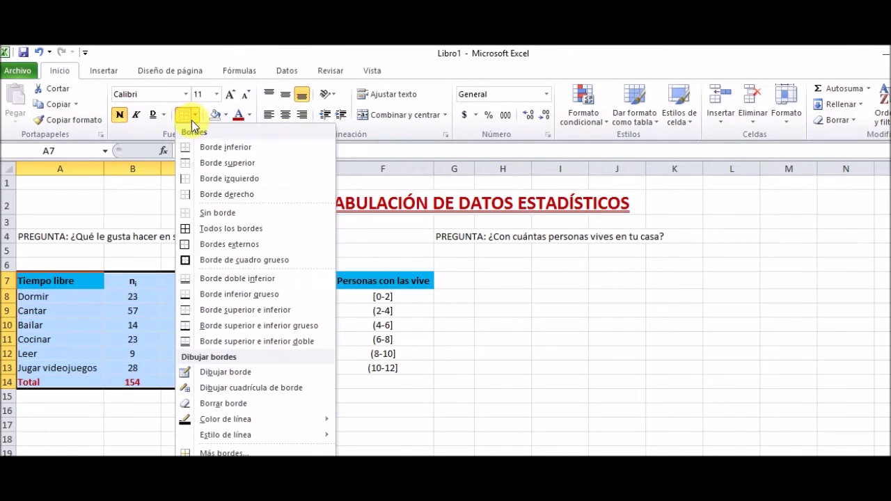
pyautogui.click(223, 228)
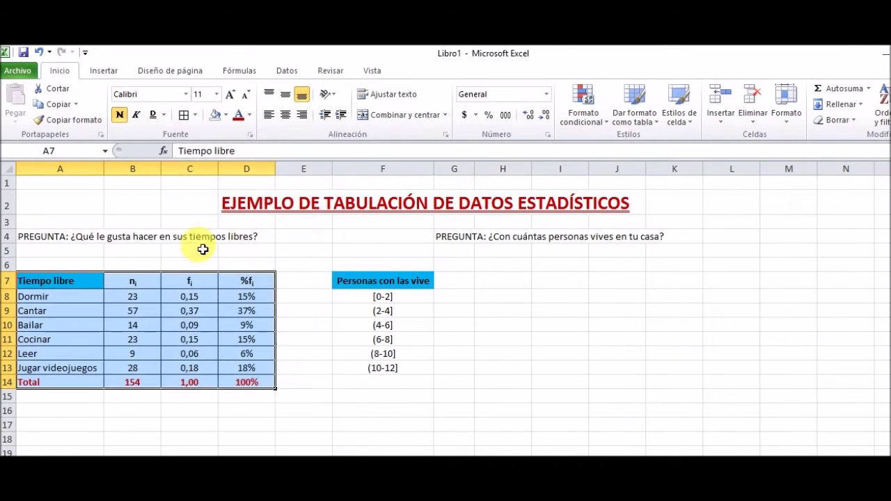
# - Fill the ni, fi and %fi headers in B7:D7 light blue
pyautogui.click(120, 286)
pyautogui.moveTo(120, 286); pyautogui.dragTo(262, 283)
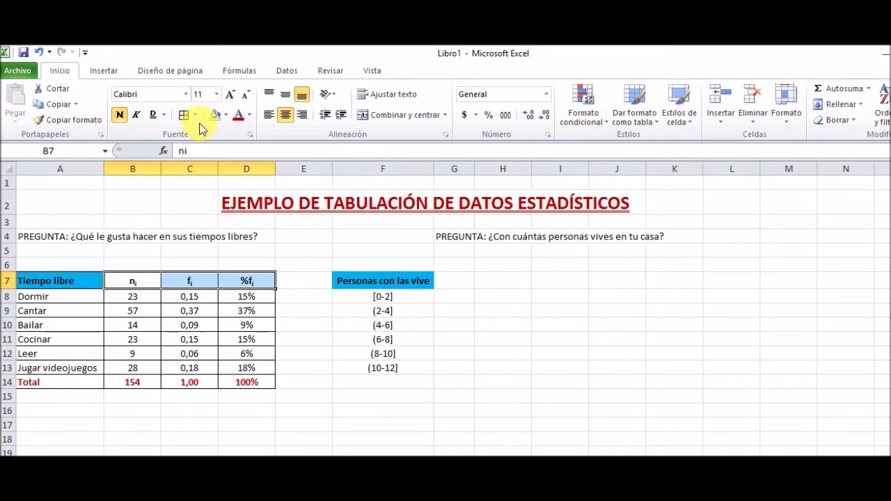
pyautogui.click(227, 115)
pyautogui.click(289, 221)
pyautogui.click(261, 371)
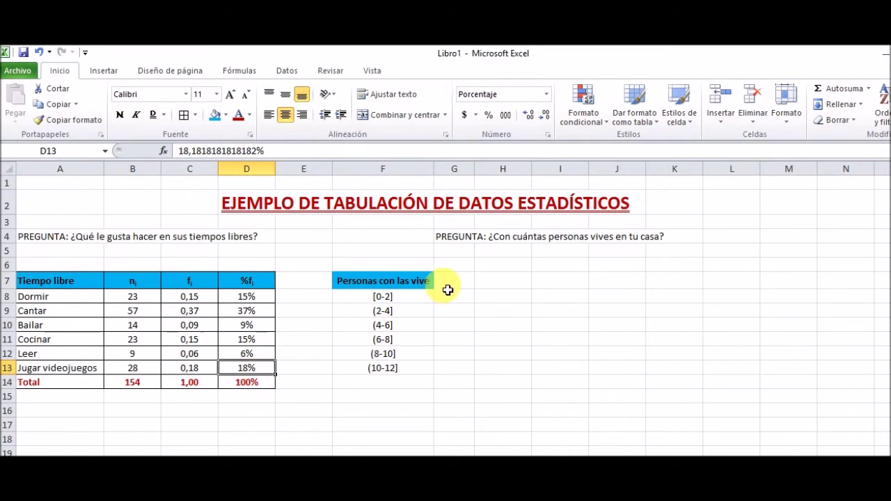
pyautogui.moveTo(146, 283); pyautogui.dragTo(257, 283)
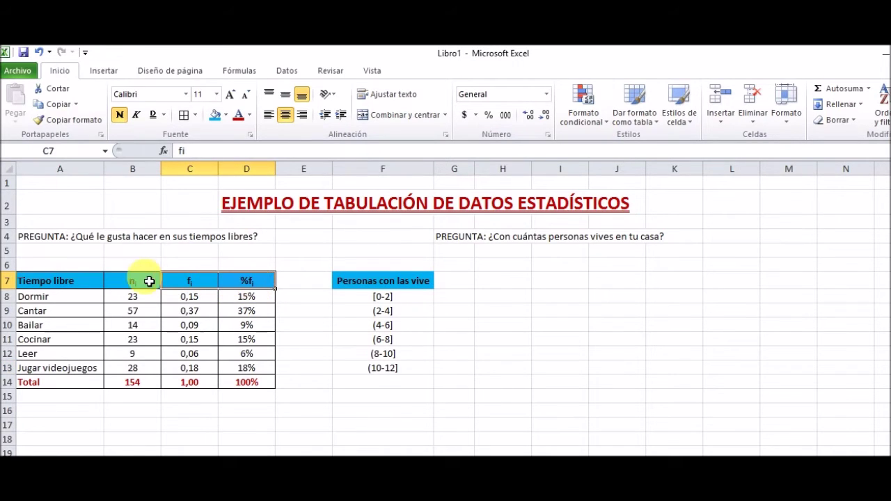
pyautogui.moveTo(156, 282); pyautogui.dragTo(261, 281)
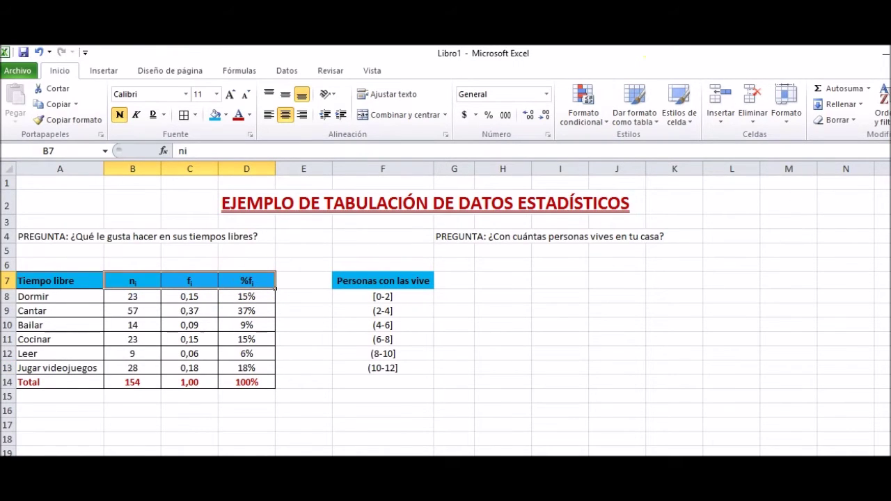
# - Paste the formatted headers into G7:I7 and rename them xi, ni and Ni
pyautogui.click(467, 283)
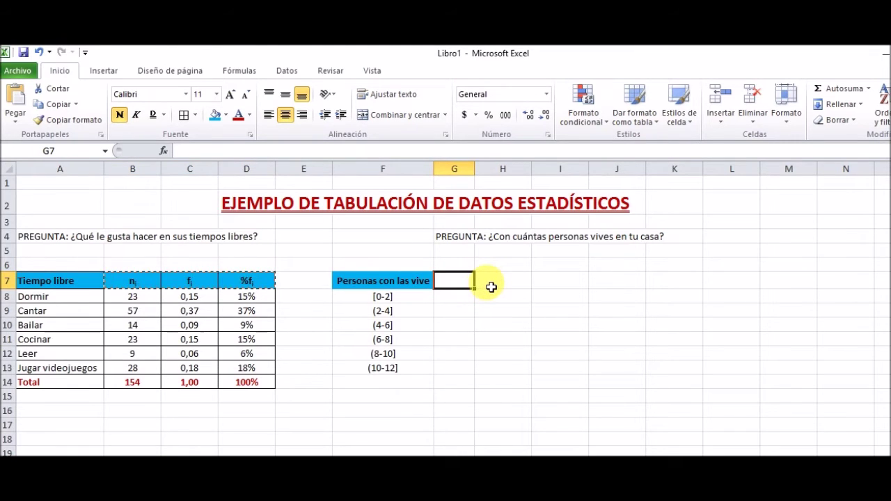
pyautogui.hotkey('ctrl', 'v')
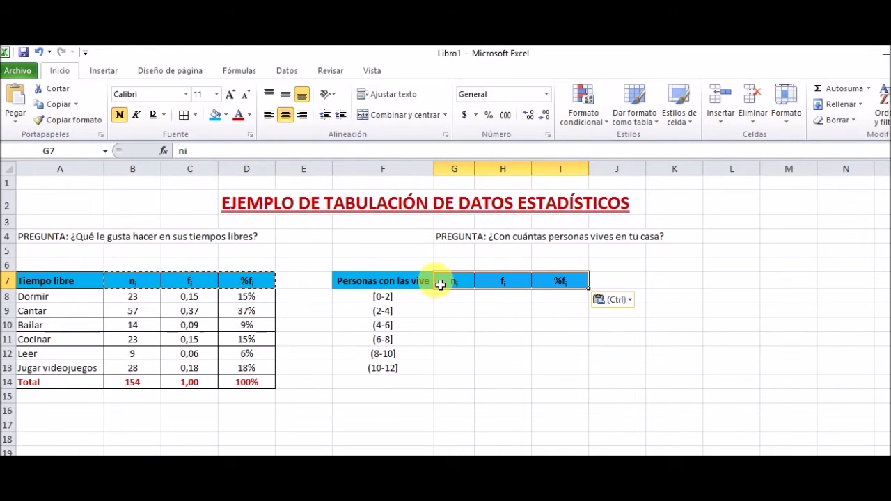
pyautogui.click(440, 284)
pyautogui.click(184, 150)
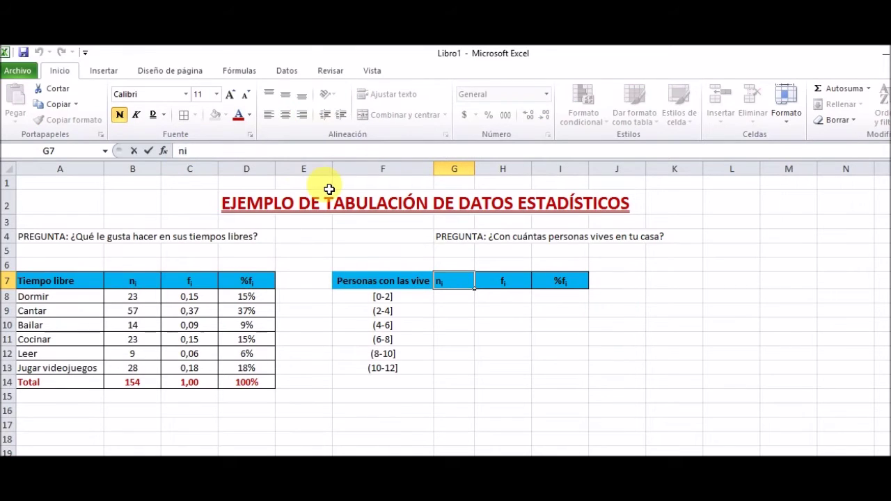
pyautogui.press('Escape')
pyautogui.press('BackSpace')
pyautogui.press('Tab')
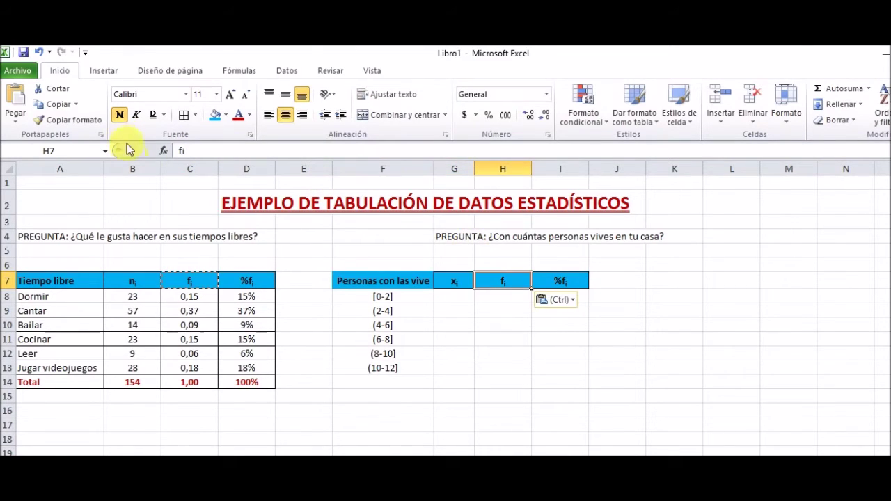
pyautogui.click(181, 150)
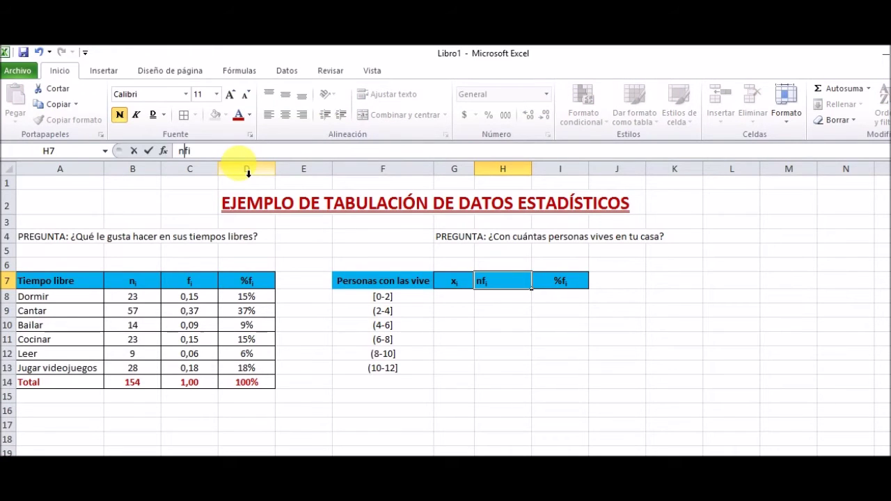
pyautogui.click(456, 284)
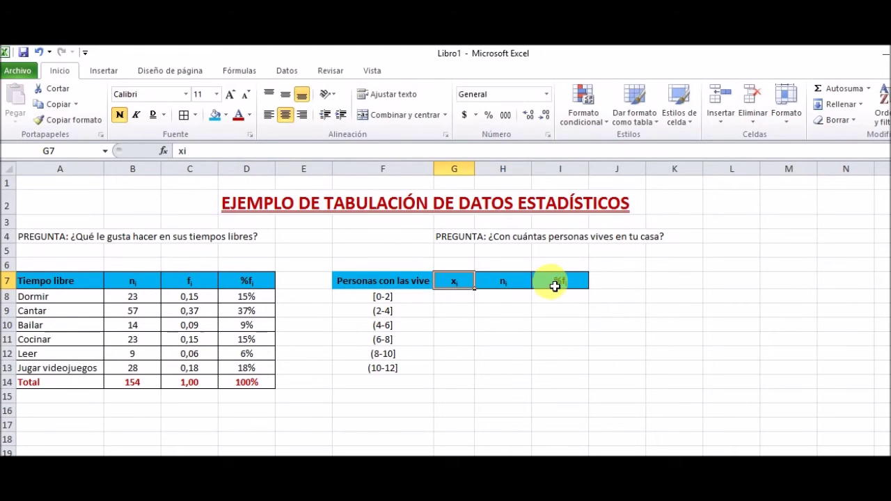
pyautogui.click(554, 281)
pyautogui.click(180, 150)
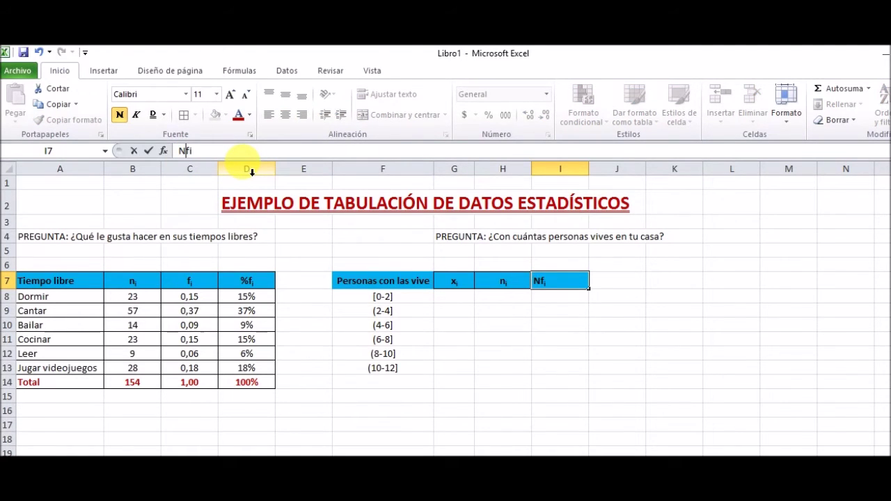
pyautogui.click(553, 339)
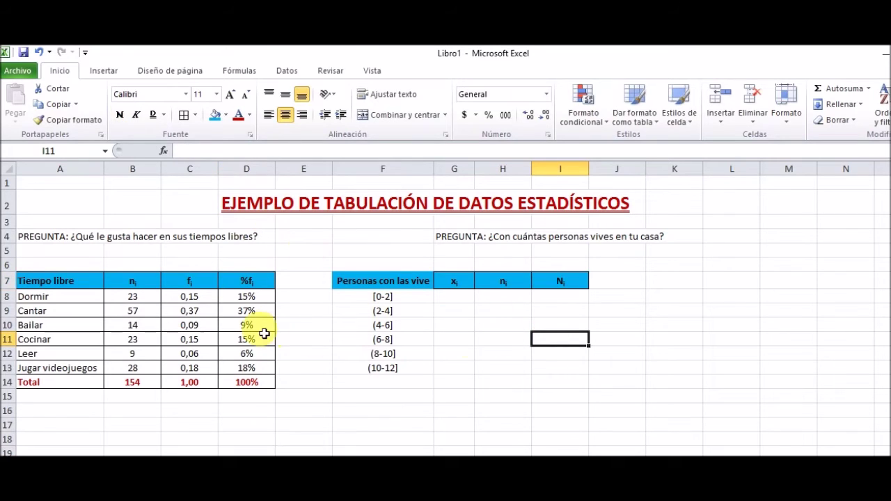
# - Copy the fi header into J7 and K7, editing K7 to Fi
pyautogui.click(189, 281)
pyautogui.hotkey('ctrl', 'c')
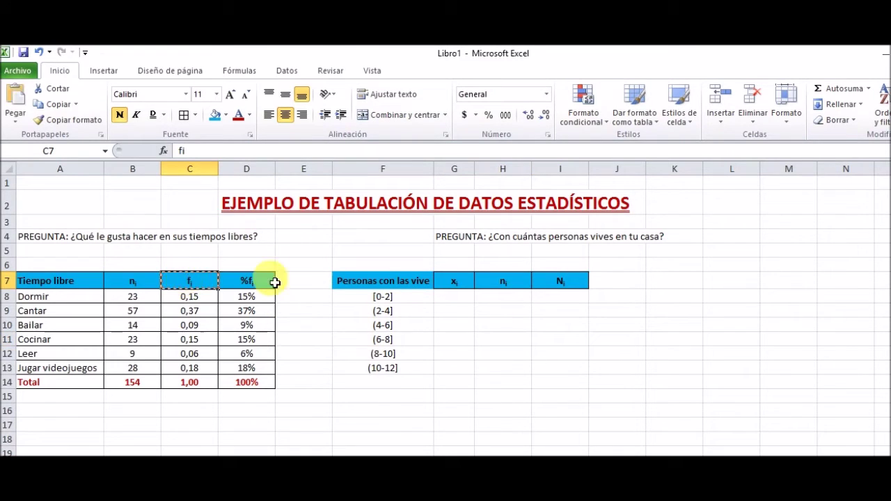
pyautogui.click(631, 282)
pyautogui.hotkey('ctrl', 'v')
pyautogui.click(669, 286)
pyautogui.hotkey('ctrl', 'v')
pyautogui.click(603, 284)
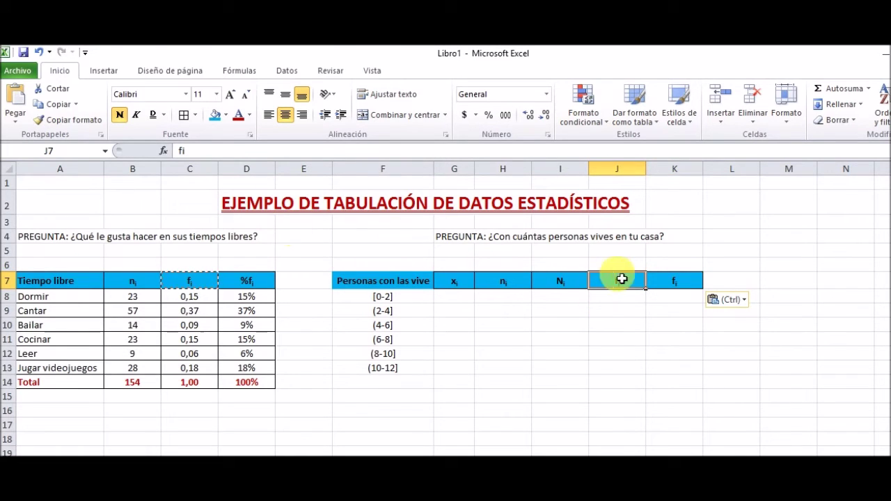
pyautogui.click(669, 283)
pyautogui.click(182, 151)
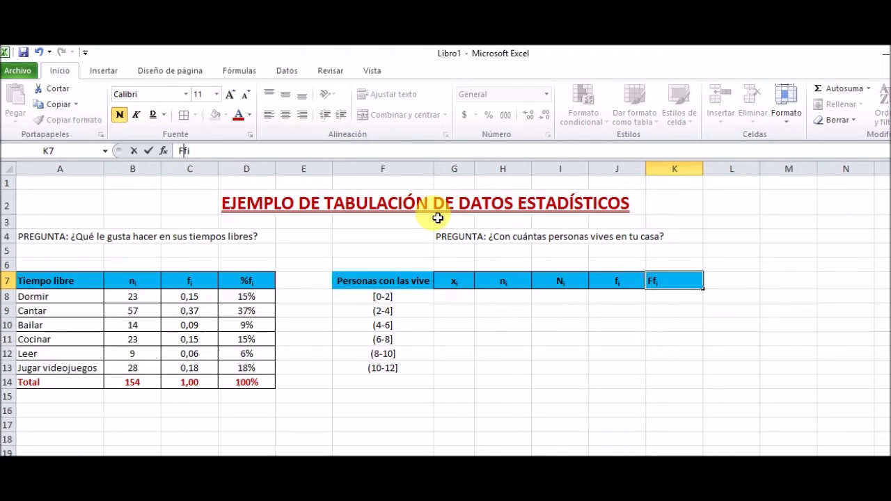
pyautogui.click(629, 299)
# - Copy the fi and Fi headers into L7:M7 and edit them to %fi and %Fi
pyautogui.moveTo(628, 280); pyautogui.dragTo(670, 288)
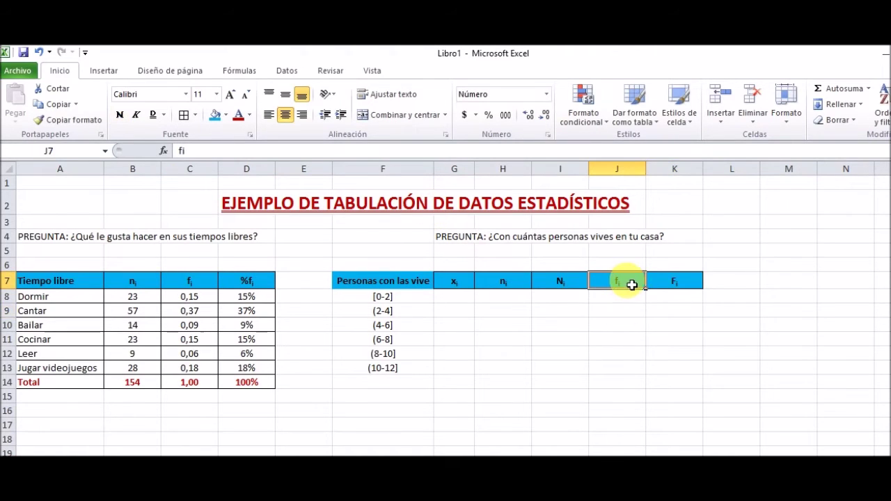
pyautogui.hotkey('ctrl', 'c')
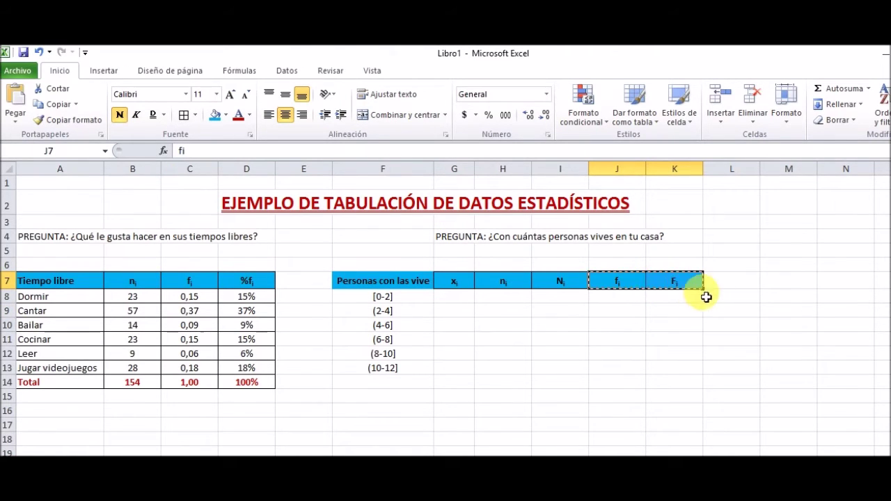
pyautogui.click(724, 288)
pyautogui.hotkey('ctrl', 'v')
pyautogui.doubleClick(726, 287)
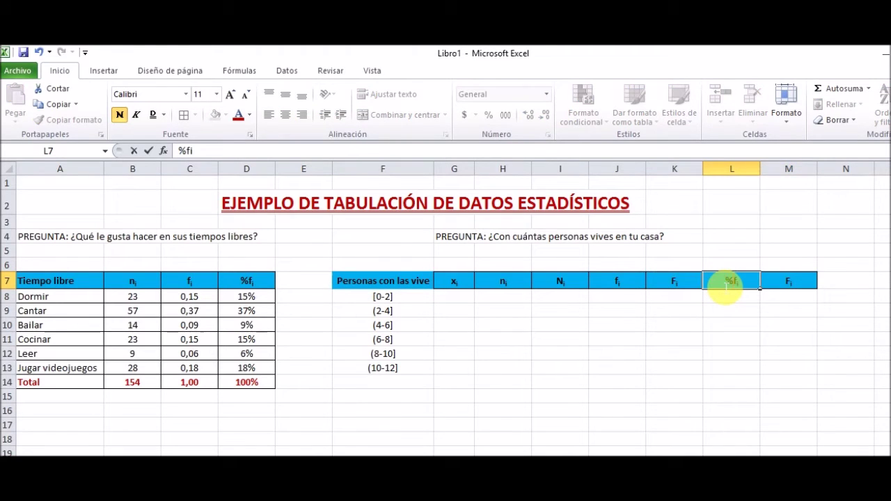
pyautogui.click(788, 284)
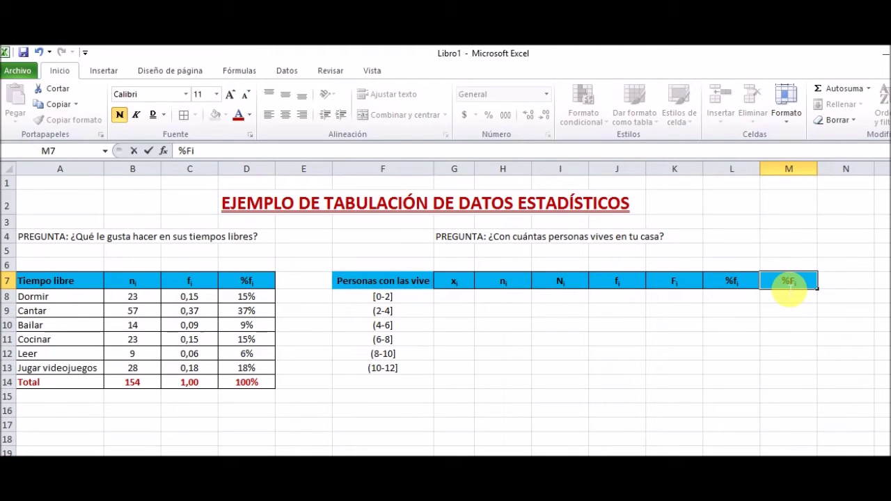
pyautogui.click(783, 308)
pyautogui.click(450, 301)
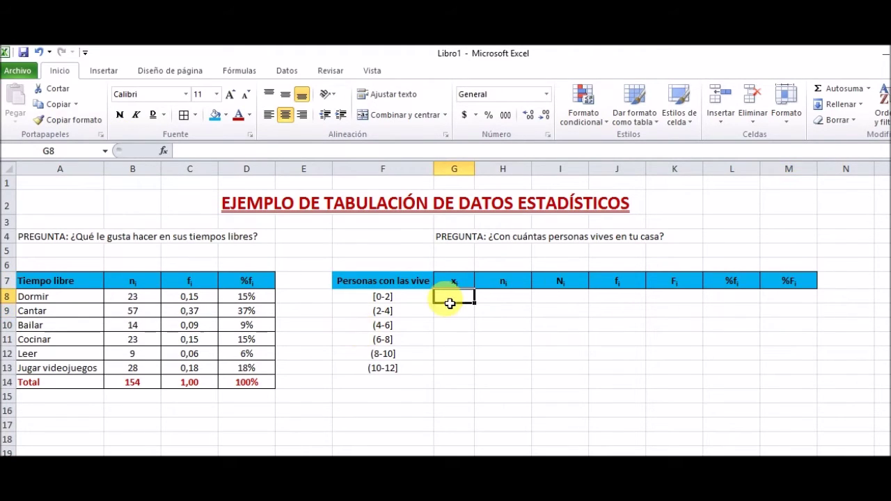
# - Enter PROMEDIO formulas in G8:G9 giving midpoints 1 and 3 for [0-2] and (2-4]
pyautogui.write('=p')
pyautogui.press('BackSpace')
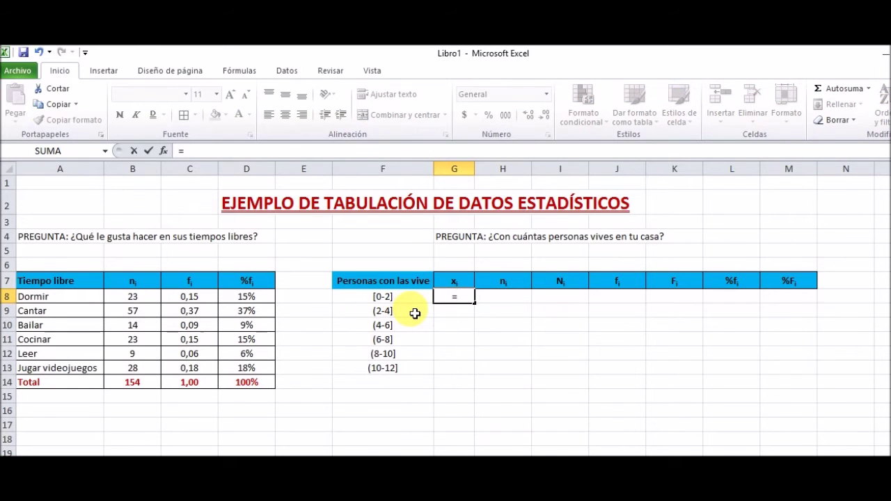
pyautogui.write('promedio')
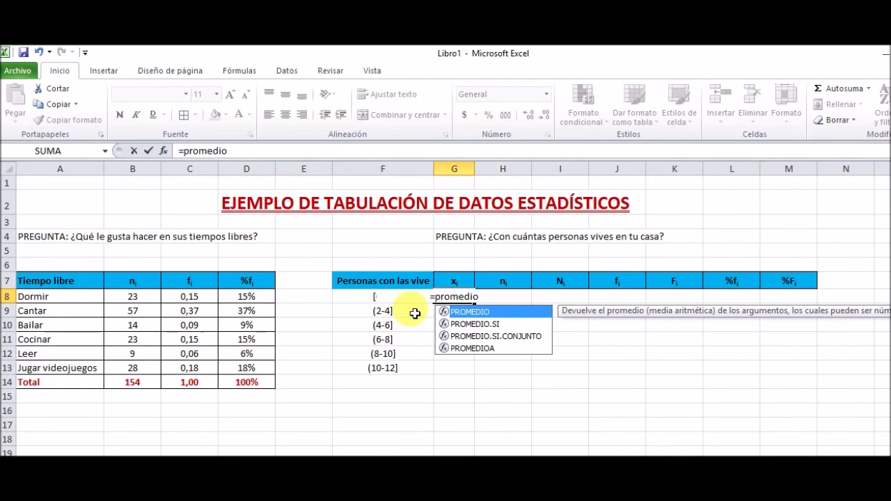
pyautogui.doubleClick(470, 311)
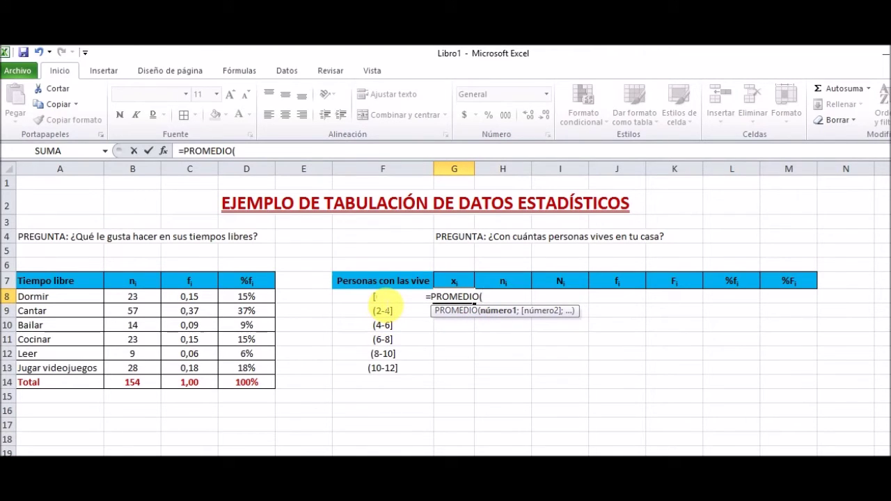
pyautogui.write('0;2)')
pyautogui.press('Return')
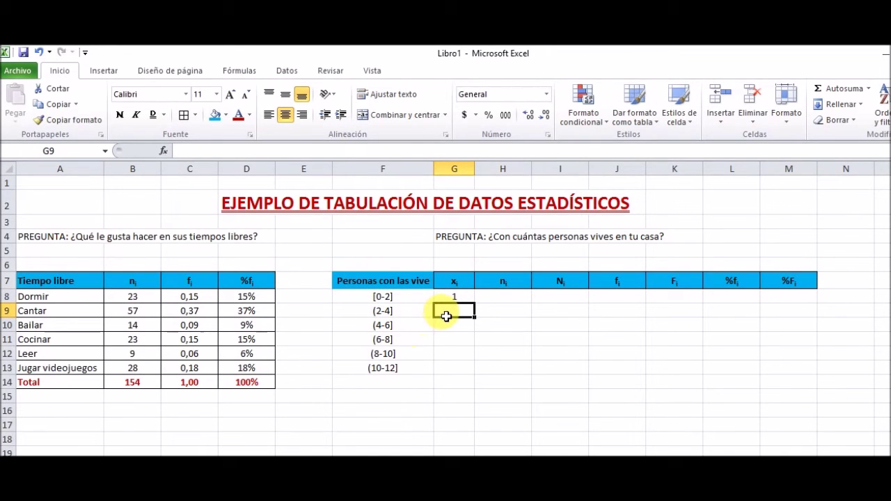
pyautogui.write('=')
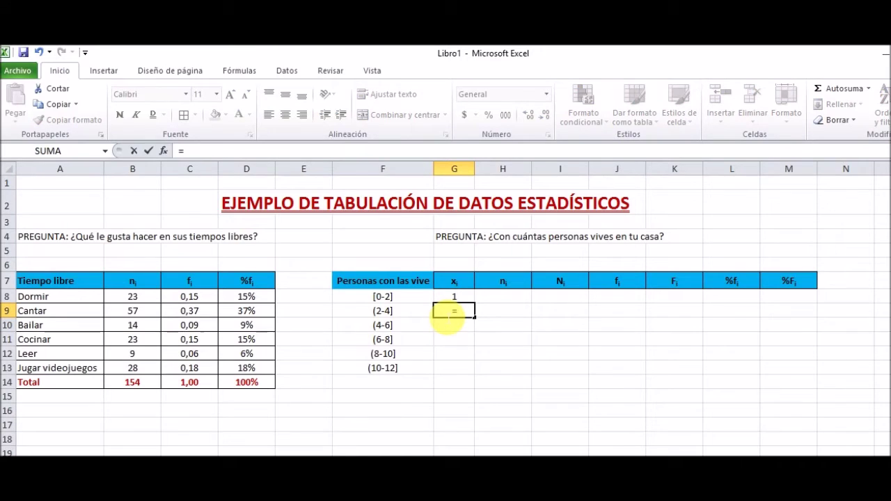
pyautogui.write('prome')
pyautogui.doubleClick(469, 325)
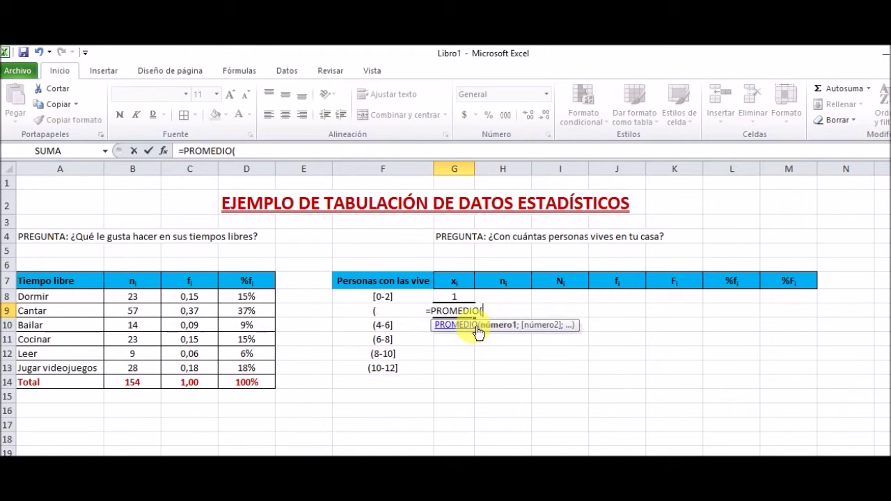
pyautogui.write('2')
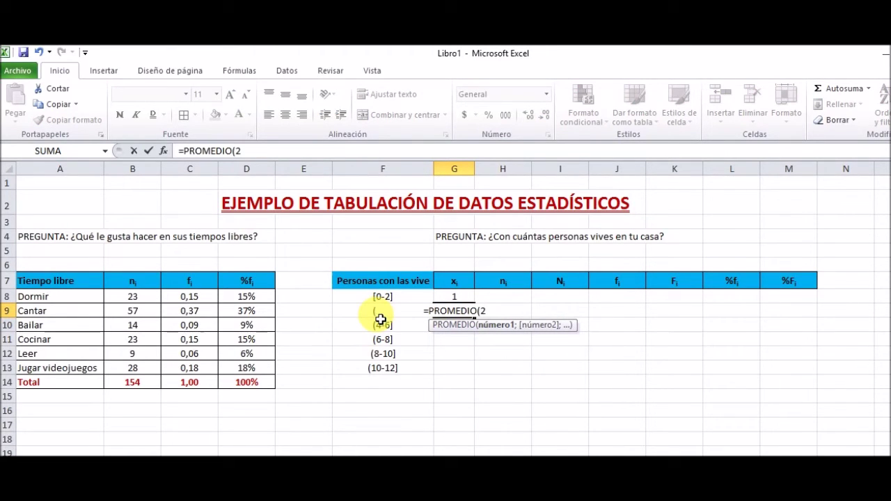
pyautogui.write(';')
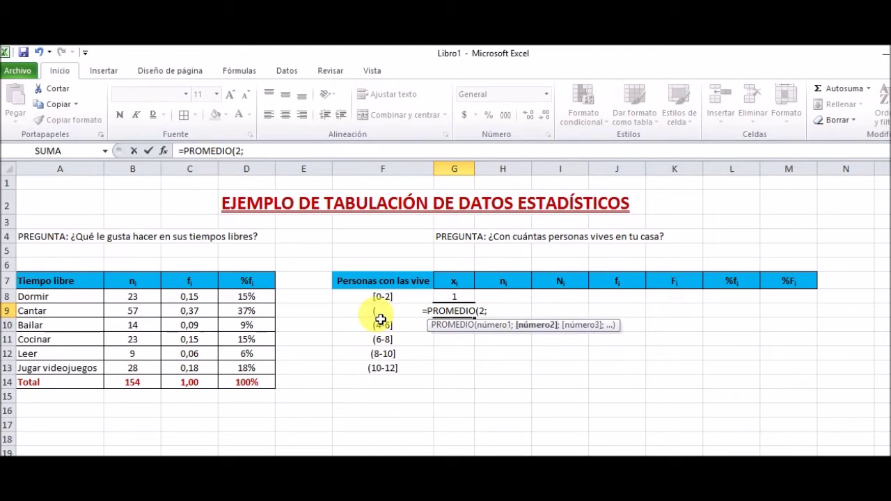
pyautogui.write('4)')
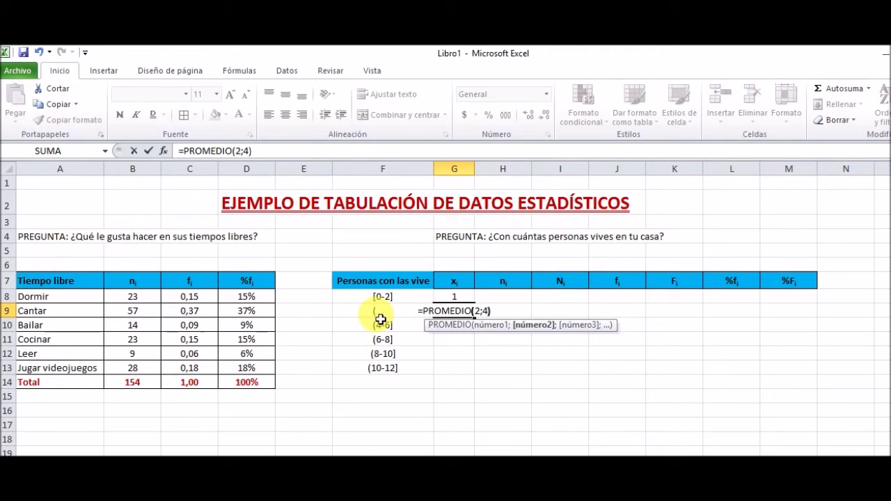
pyautogui.click(444, 366)
# - Enter PROMEDIO formulas in G10:G11 giving midpoints 5 and 7 for (4-6] and (6-8]
pyautogui.click(454, 325)
pyautogui.write('=PROMEDIO(')
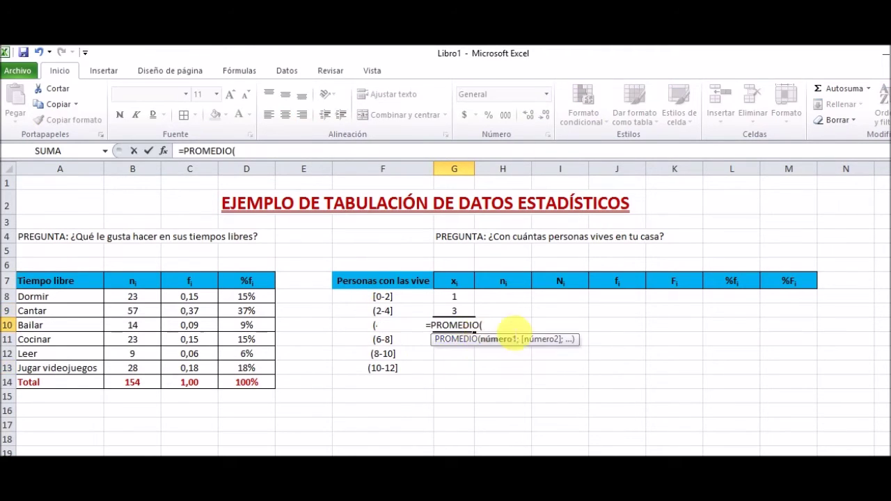
pyautogui.write('4;6)')
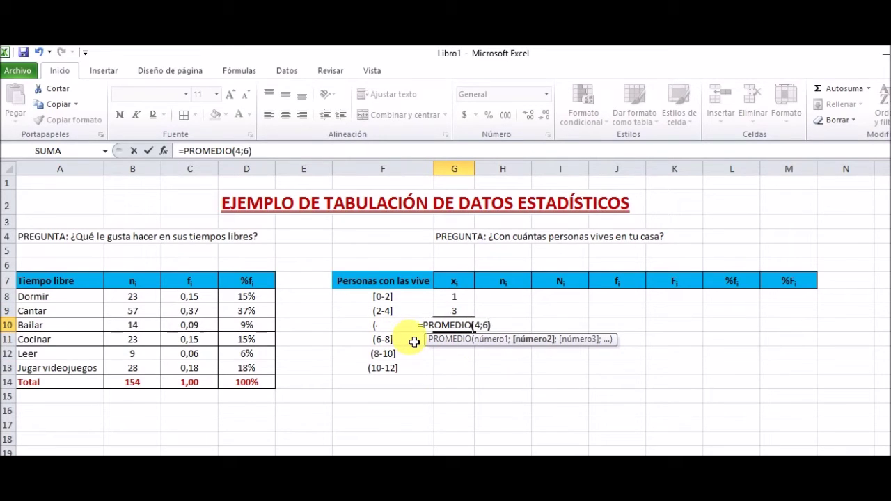
pyautogui.press('Return')
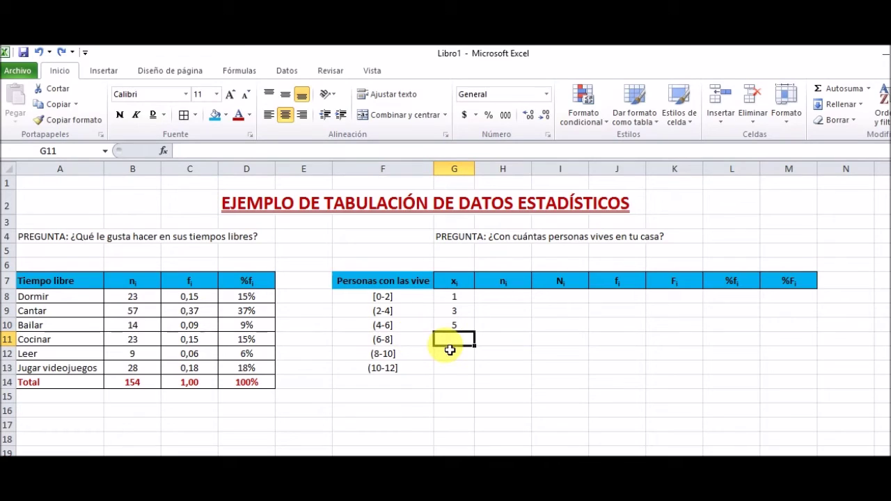
pyautogui.write('=prome')
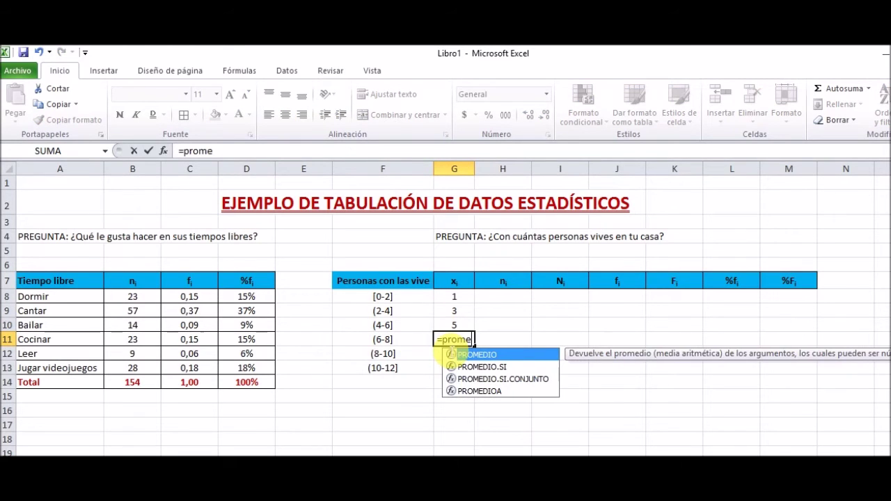
pyautogui.doubleClick(468, 354)
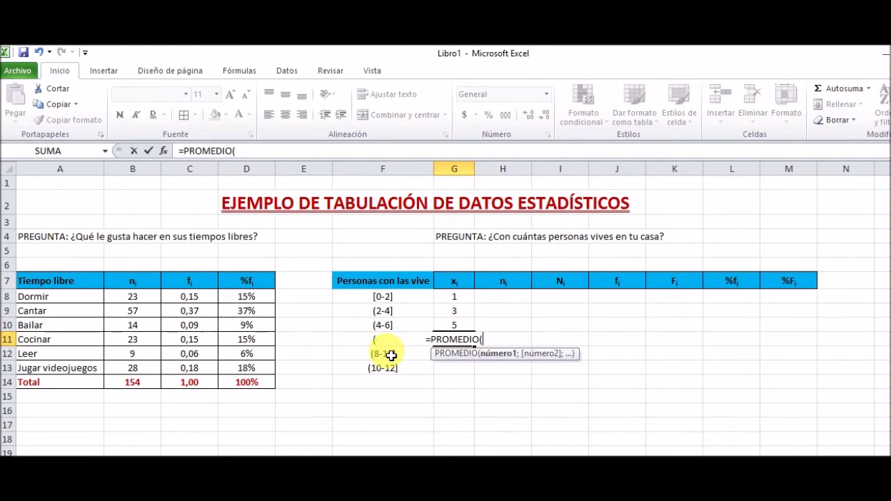
pyautogui.write('6;8')
pyautogui.press('Return')
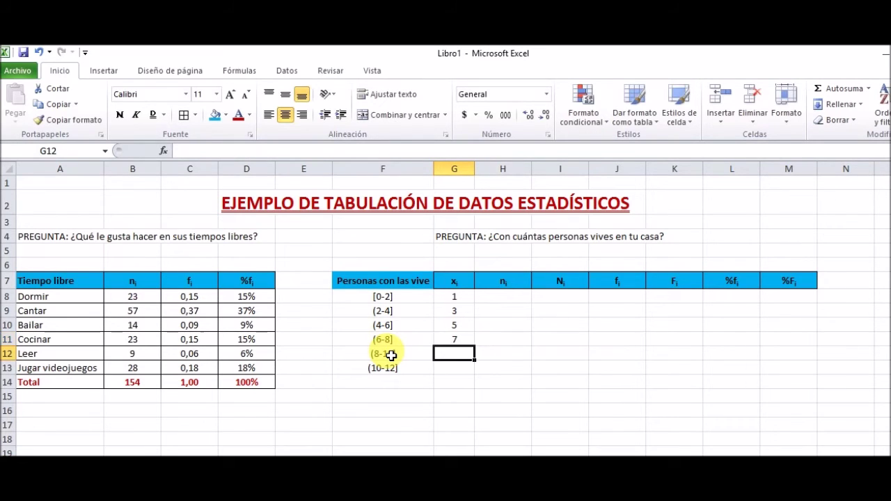
# - Enter PROMEDIO formulas in G12:G13 giving midpoints 9 and 11 for (8-10] and (10-12]
pyautogui.write('=prome')
pyautogui.doubleClick(478, 369)
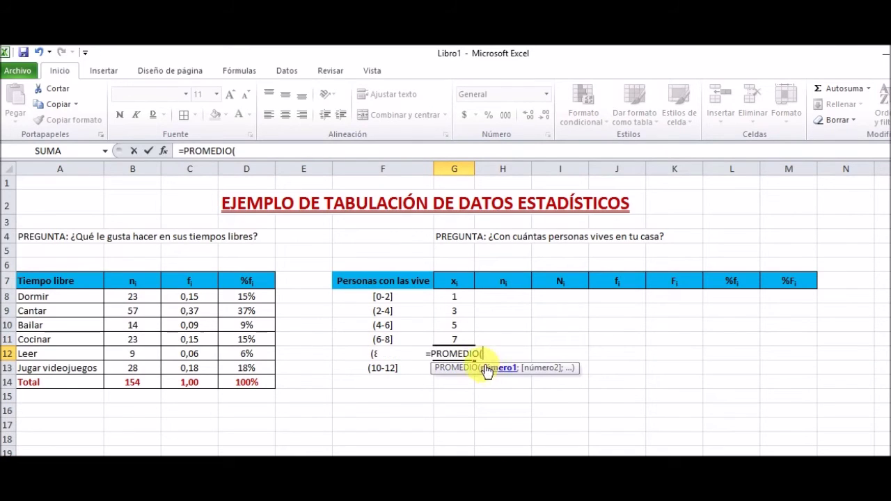
pyautogui.write('8;10')
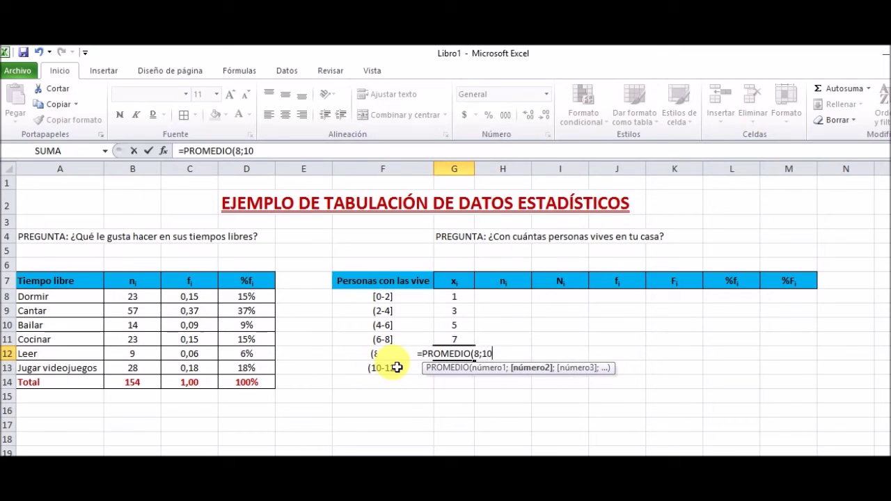
pyautogui.write(')')
pyautogui.press('Return')
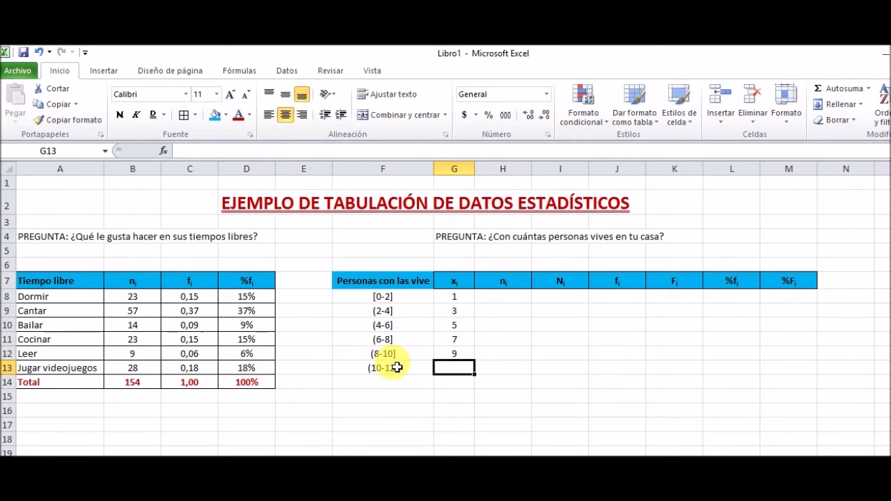
pyautogui.write('=pro')
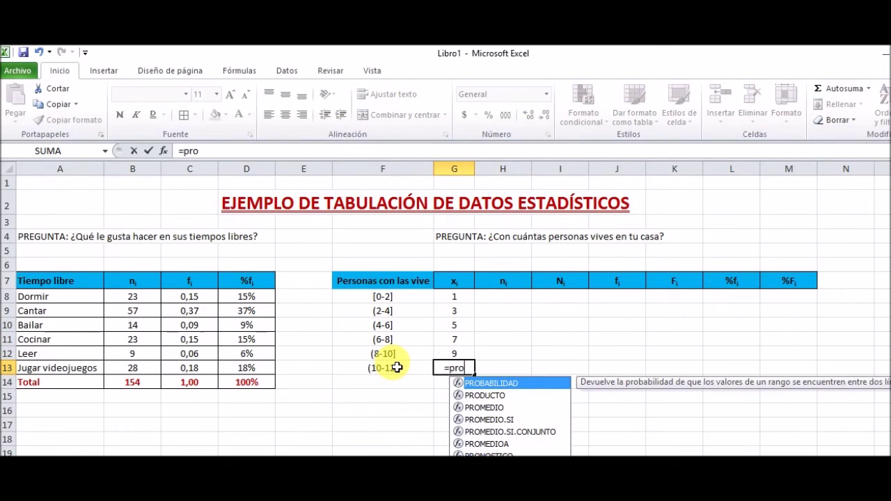
pyautogui.doubleClick(510, 408)
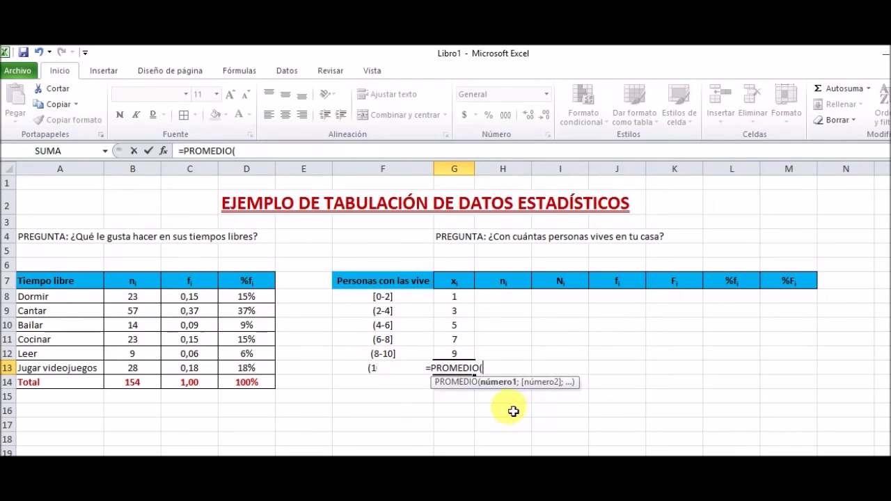
pyautogui.write('10')
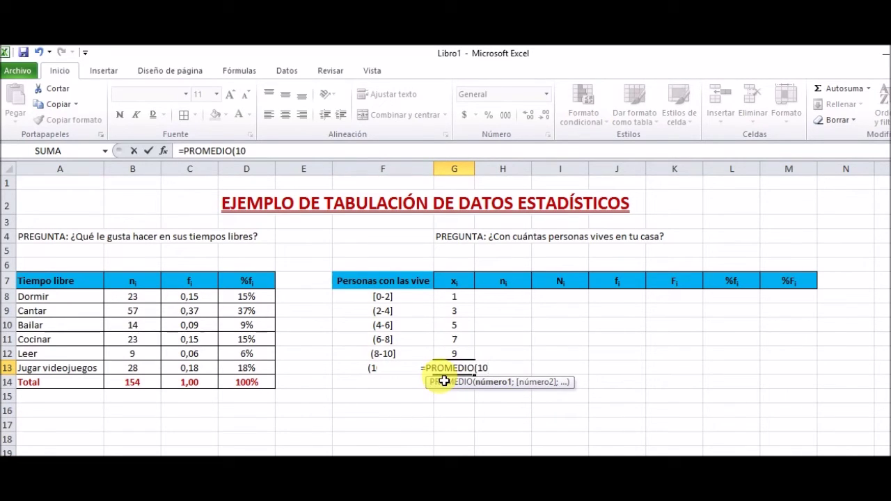
pyautogui.write(';12)')
pyautogui.press('Return')
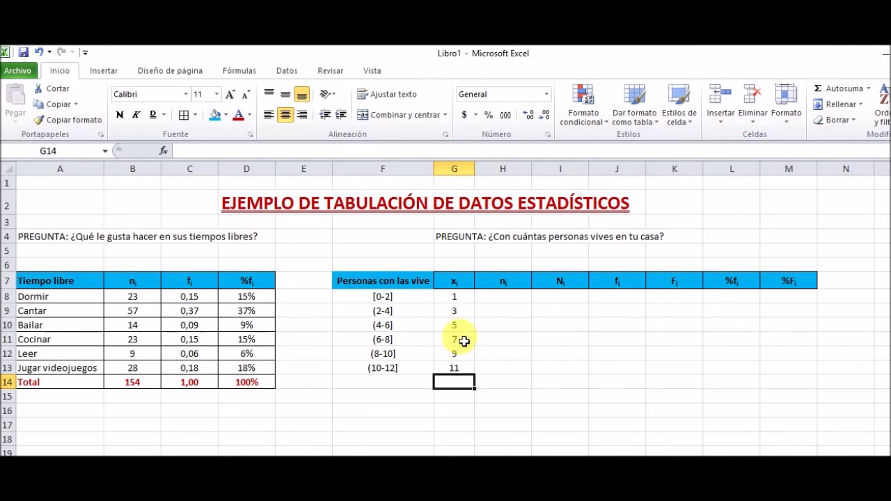
pyautogui.click(409, 382)
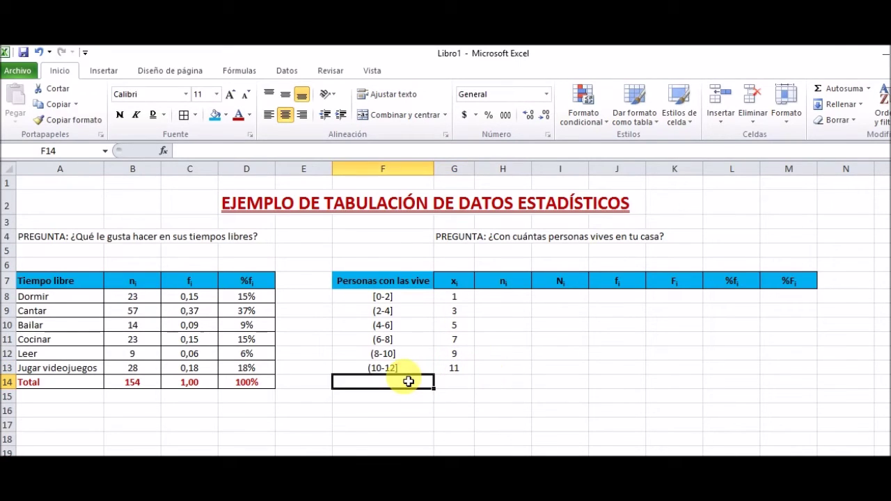
# - Label F14 'Total' and enter the ni counts 19, 42, 26, 13, 15, 5 in H8:H13
pyautogui.write('Total')
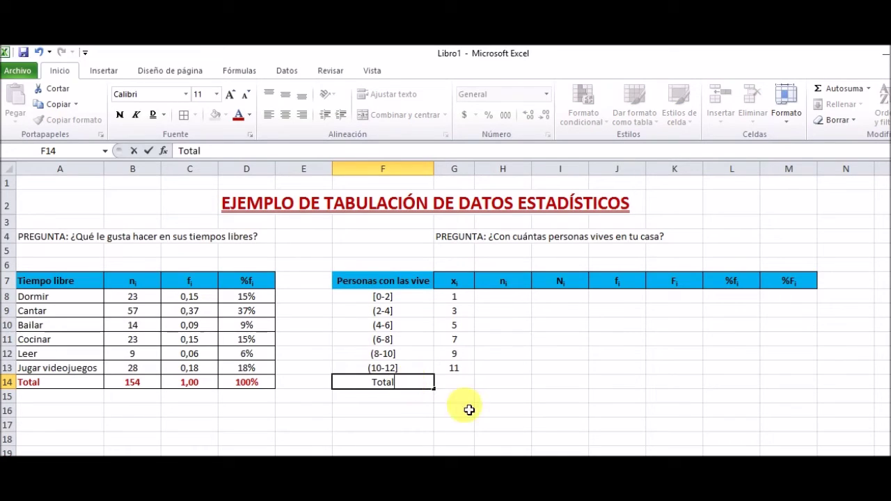
pyautogui.click(463, 412)
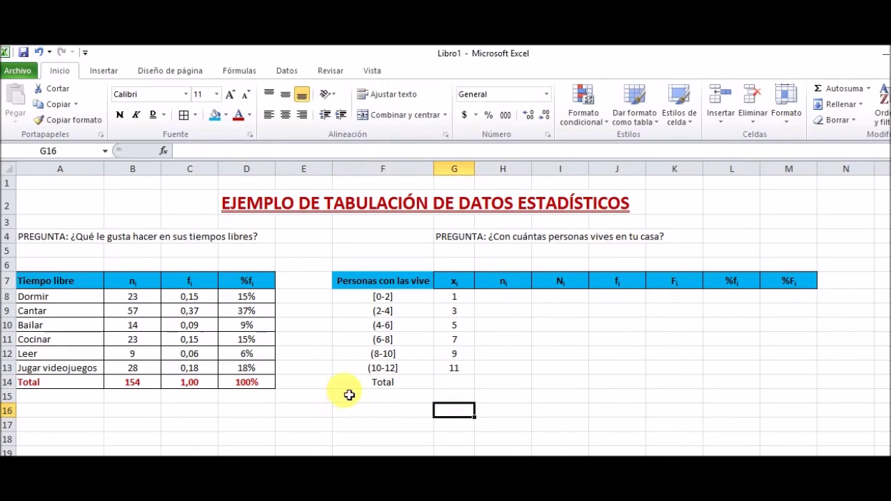
pyautogui.click(525, 301)
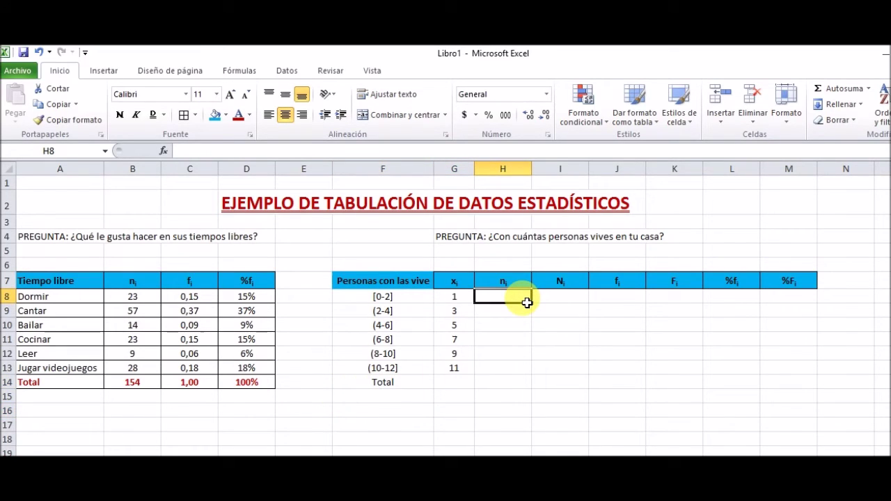
pyautogui.write('1')
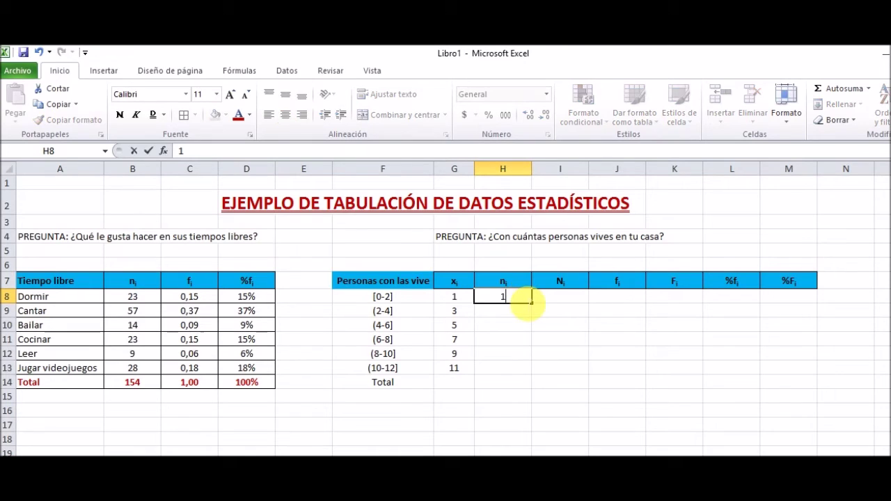
pyautogui.write('9')
pyautogui.press('Return')
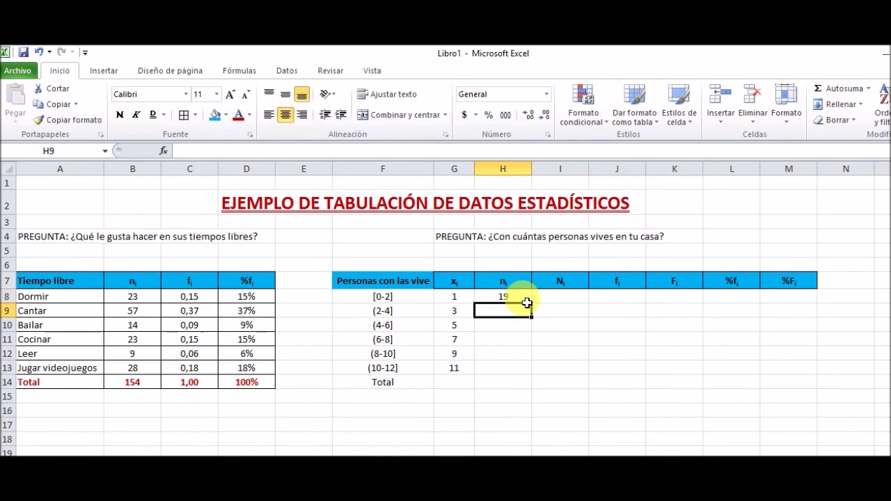
pyautogui.write('42')
pyautogui.press('Return')
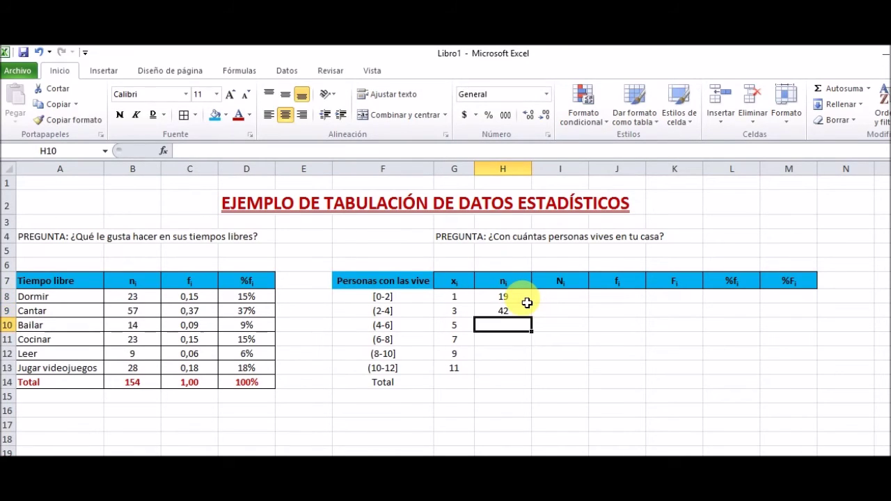
pyautogui.write('26')
pyautogui.press('Return')
pyautogui.write('3')
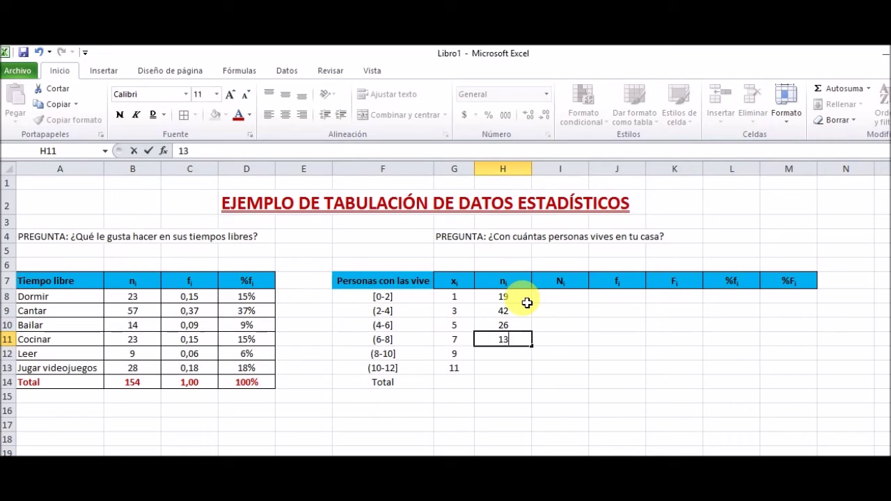
pyautogui.press('Return')
pyautogui.write('15')
pyautogui.press('Return')
pyautogui.write('1')
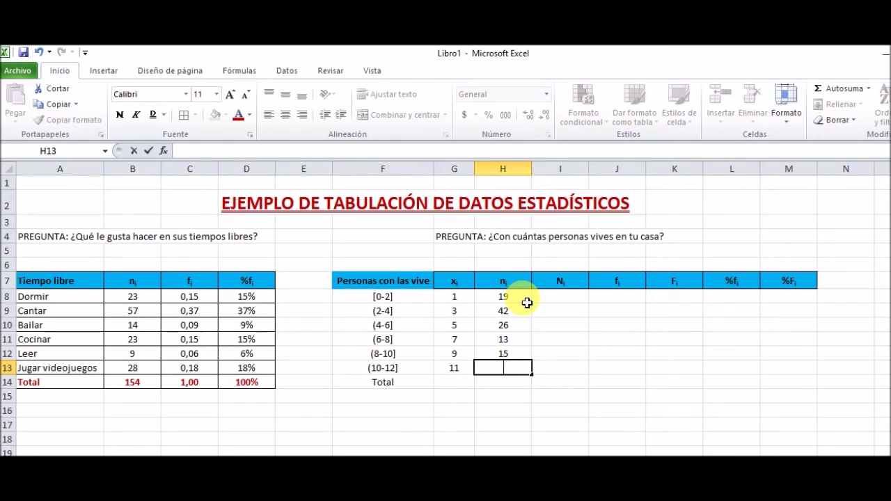
pyautogui.write('5')
pyautogui.press('Return')
# - AutoSum the six ni counts into a 120 total in H14
pyautogui.moveTo(527, 299); pyautogui.dragTo(517, 368)
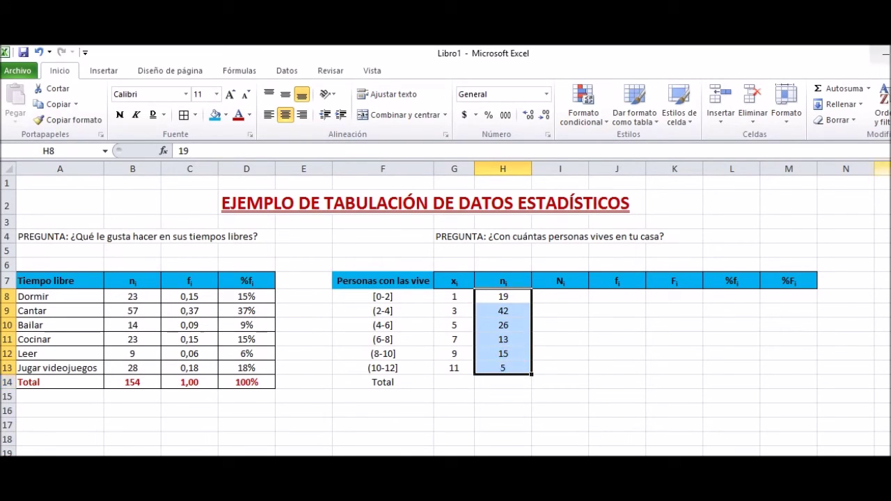
pyautogui.click(821, 88)
pyautogui.click(557, 299)
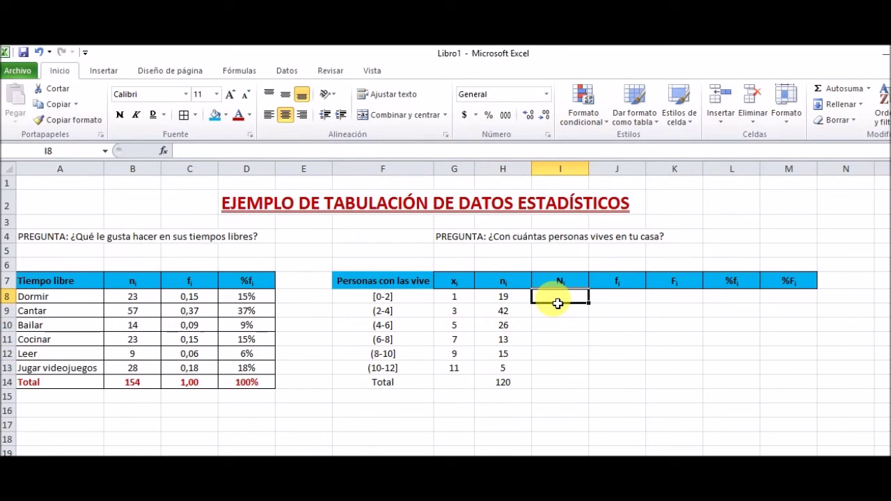
pyautogui.click(508, 300)
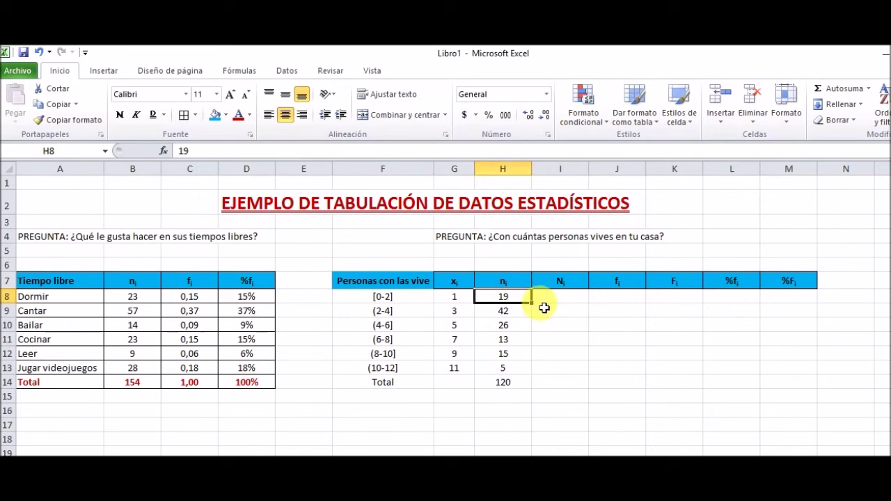
# - Enter 19 in I8 and fill =I8+H9 down to I13, giving cumulative Ni up to 120
pyautogui.click(577, 305)
pyautogui.write('19')
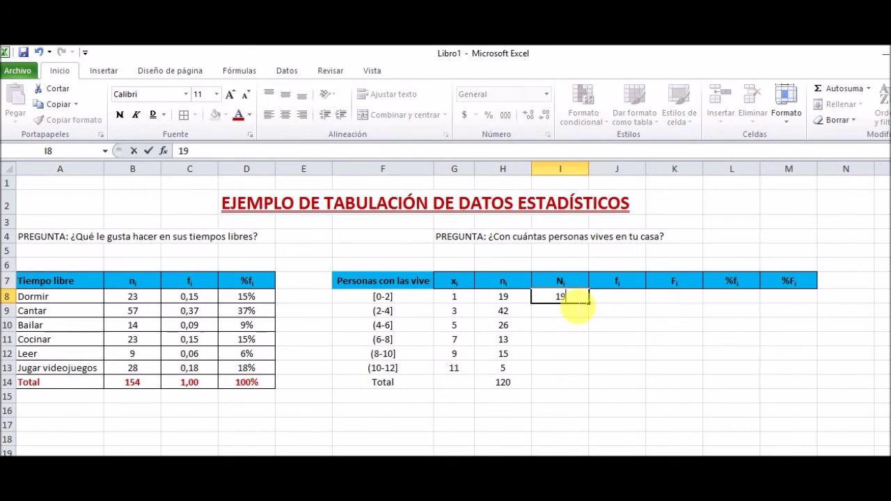
pyautogui.click(558, 316)
pyautogui.write('=')
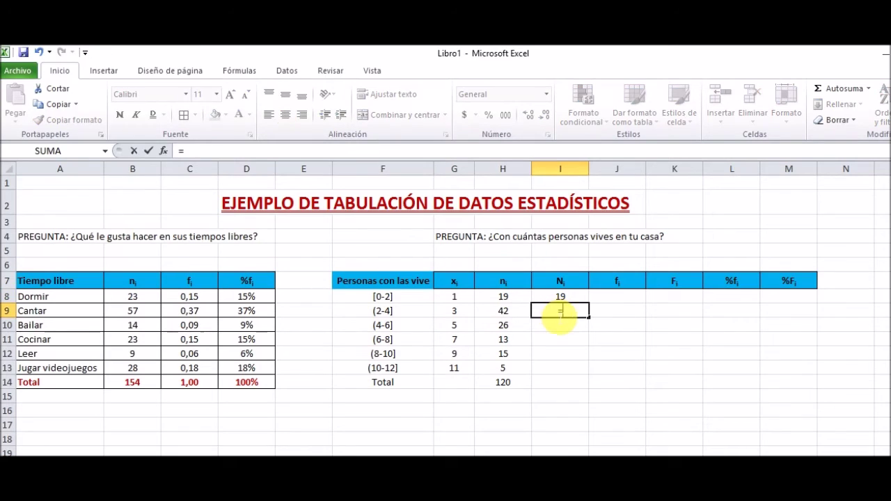
pyautogui.click(565, 297)
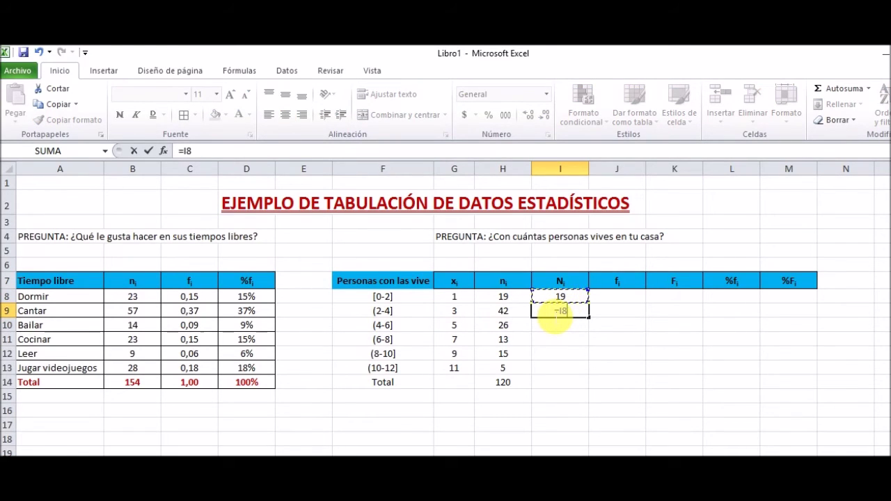
pyautogui.click(515, 316)
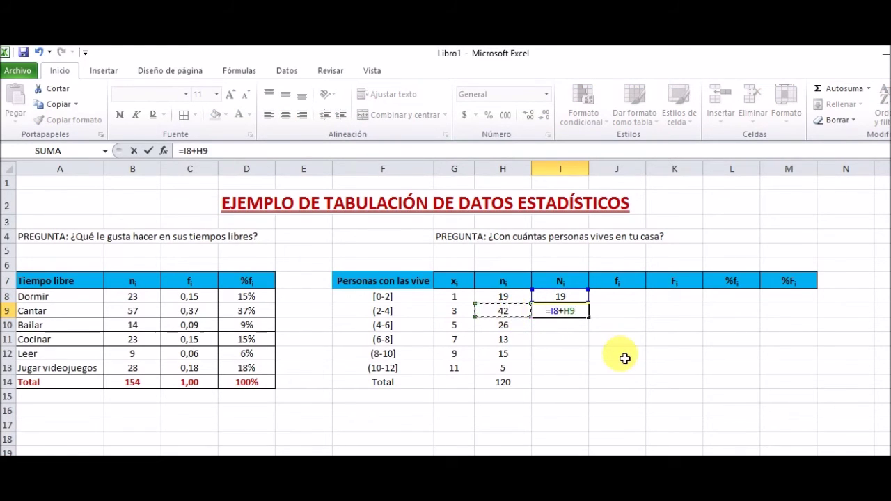
pyautogui.press('Return')
pyautogui.click(584, 313)
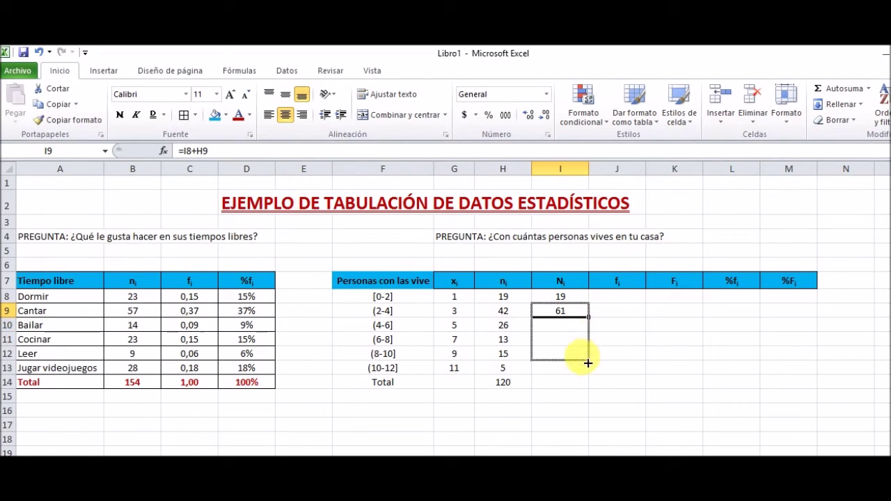
pyautogui.moveTo(594, 323); pyautogui.dragTo(582, 374)
pyautogui.click(577, 327)
pyautogui.click(651, 321)
pyautogui.click(621, 297)
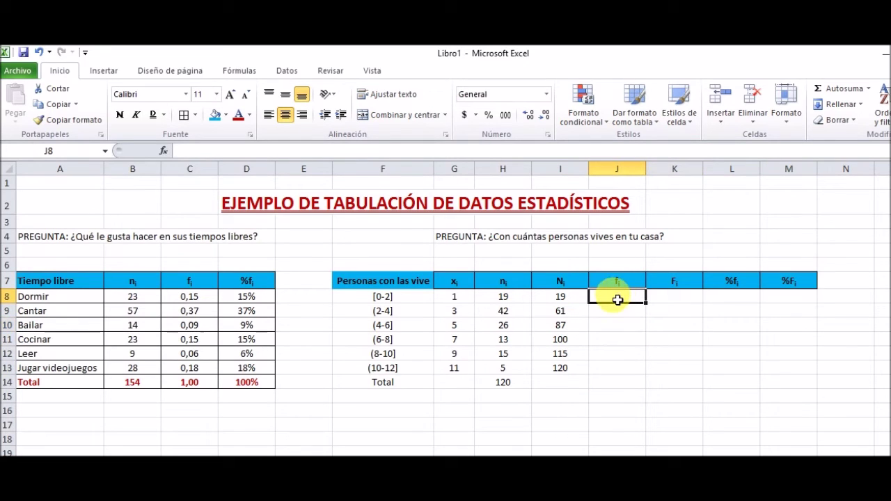
# - Enter =H8/$H$14 in J8, fill it down to J13, and AutoSum the fi total into J14
pyautogui.write('=')
pyautogui.click(503, 301)
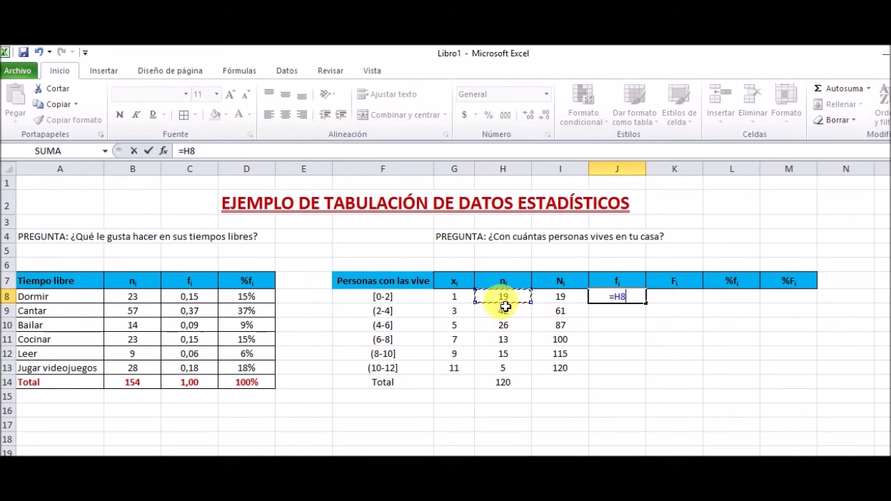
pyautogui.click(519, 383)
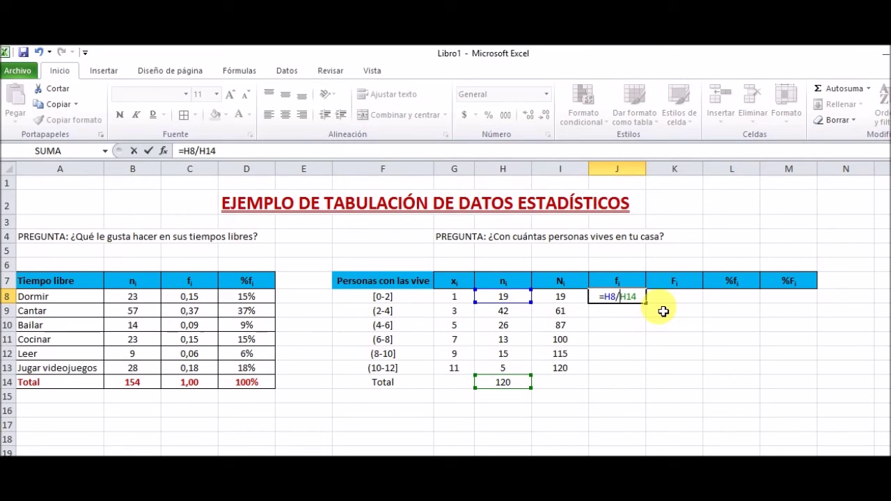
pyautogui.press('F4')
pyautogui.press('Return')
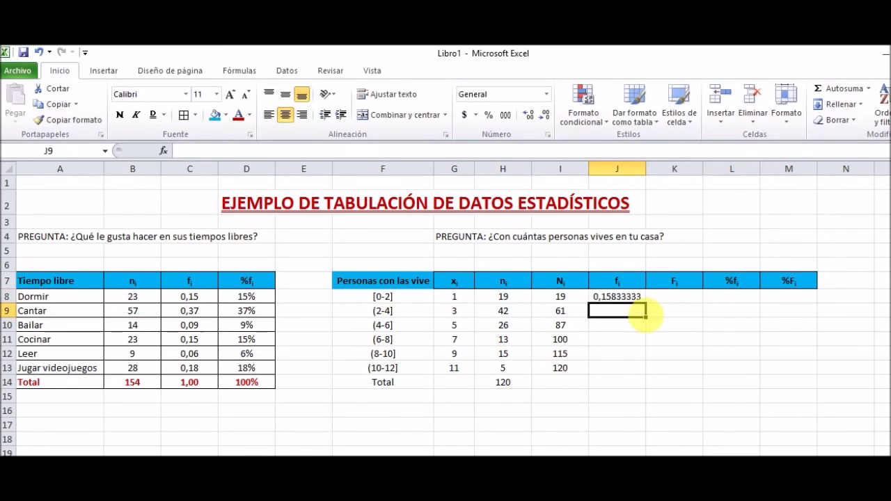
pyautogui.press('Up')
pyautogui.moveTo(650, 307); pyautogui.dragTo(633, 373)
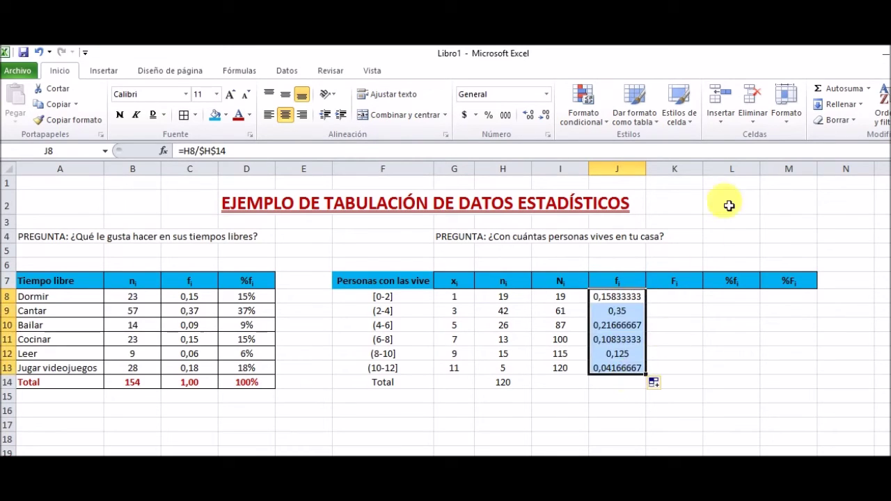
pyautogui.click(820, 89)
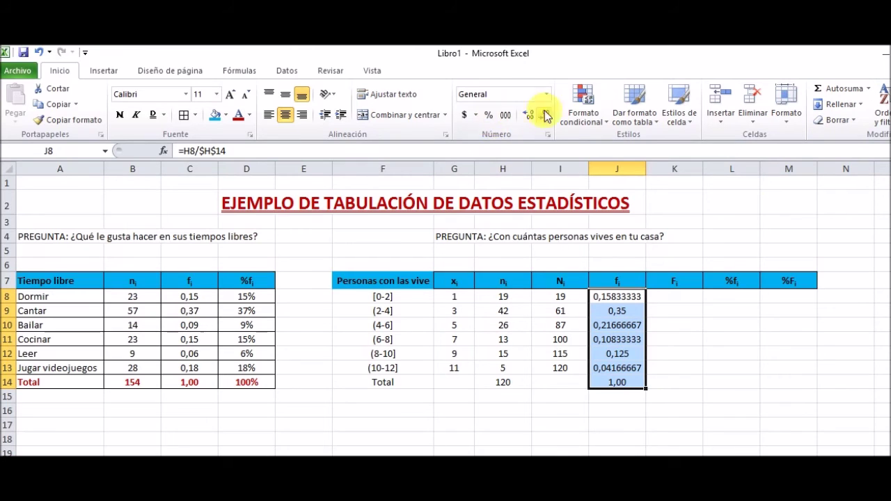
# - Format the fi values as Número with two decimal places
pyautogui.click(548, 135)
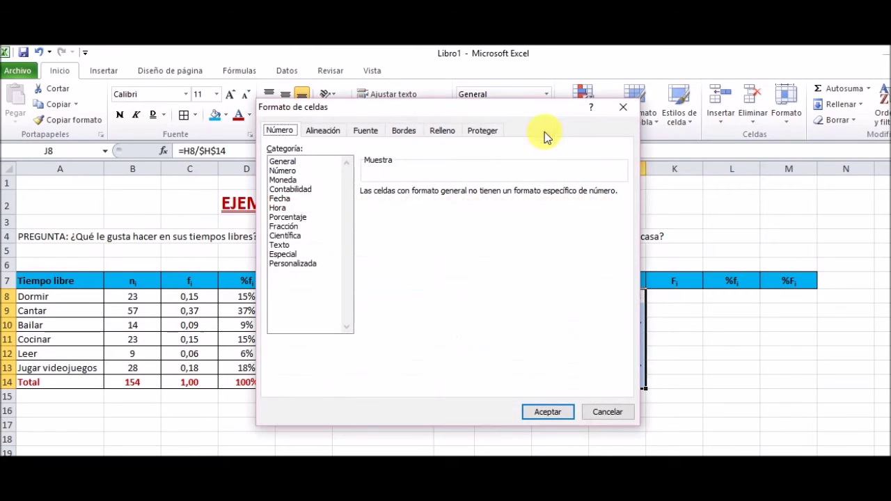
pyautogui.click(282, 171)
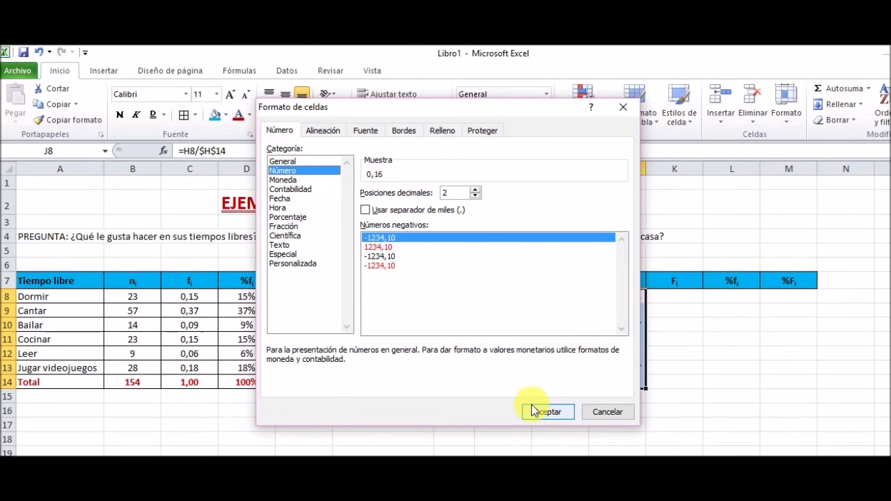
pyautogui.click(548, 411)
pyautogui.click(676, 299)
pyautogui.write('0,16')
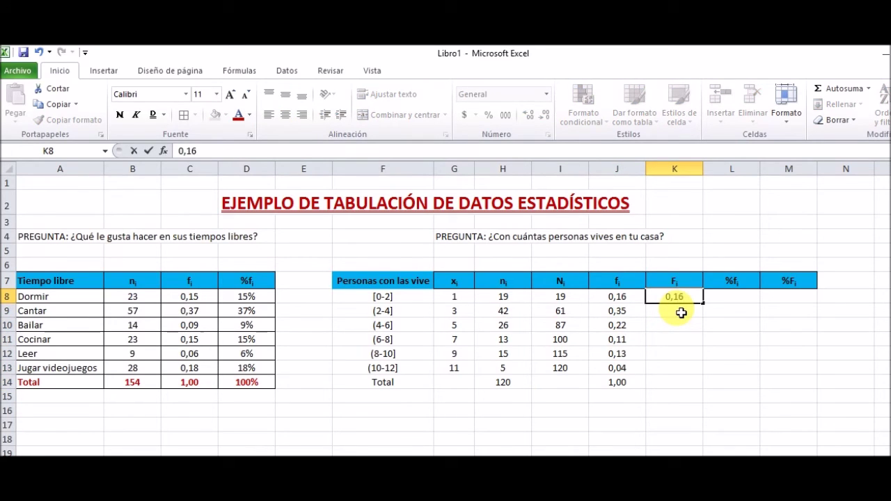
# - Enter 0,16 in K8 and fill =K8+J9 down to K13 for cumulative Fi
pyautogui.press('Return')
pyautogui.click(675, 298)
pyautogui.click(651, 314)
pyautogui.write('=')
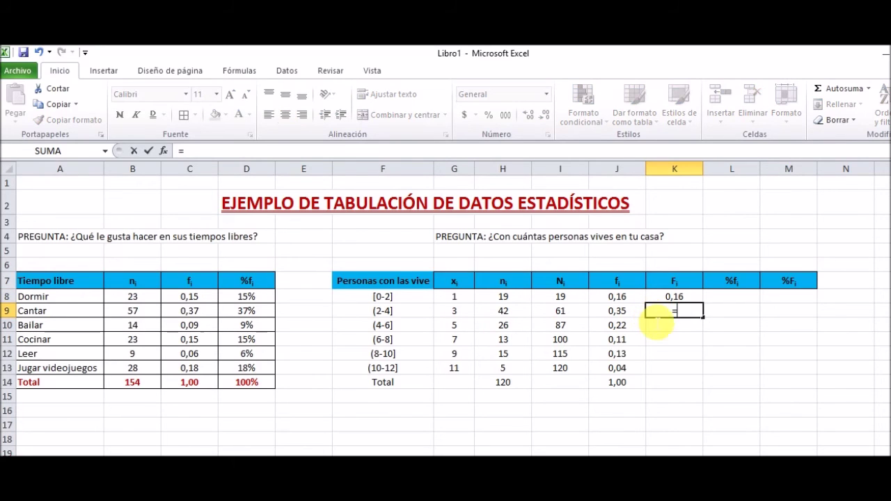
pyautogui.click(671, 299)
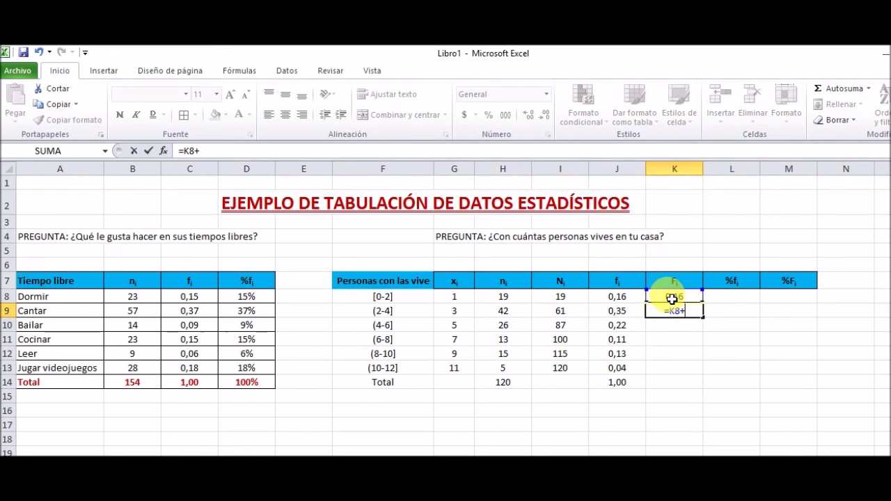
pyautogui.click(637, 317)
pyautogui.press('Return')
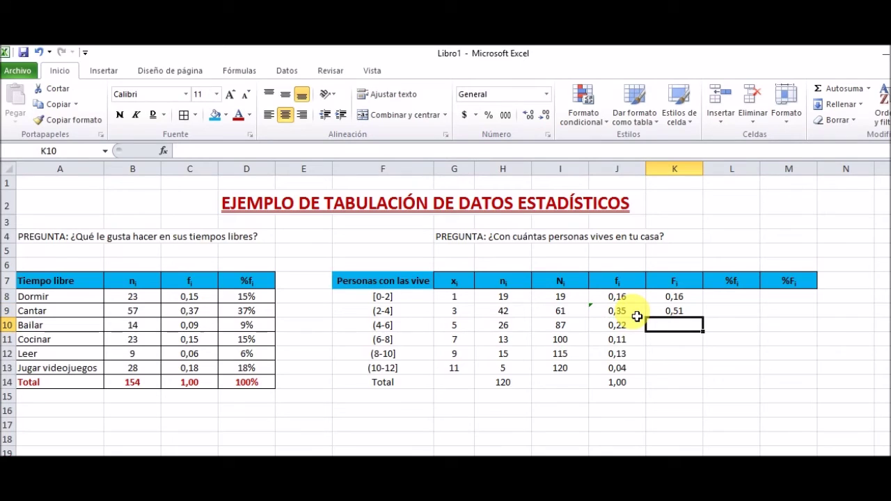
pyautogui.click(697, 316)
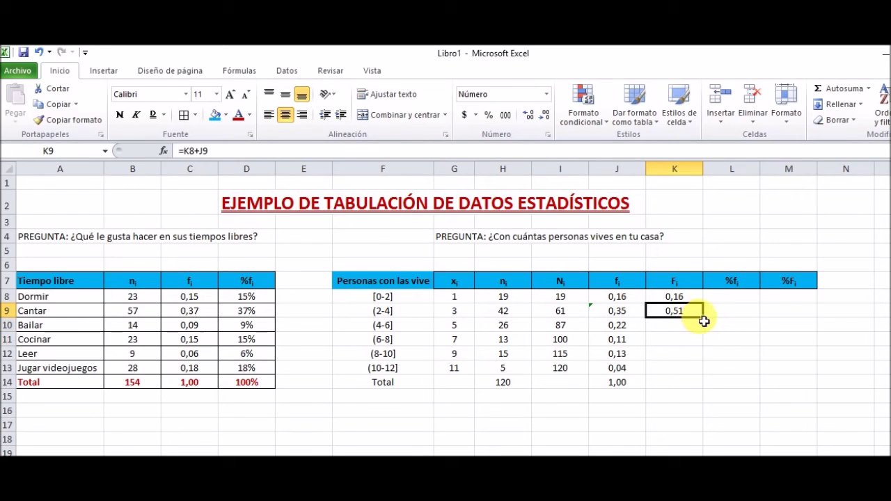
pyautogui.moveTo(707, 322); pyautogui.dragTo(706, 378)
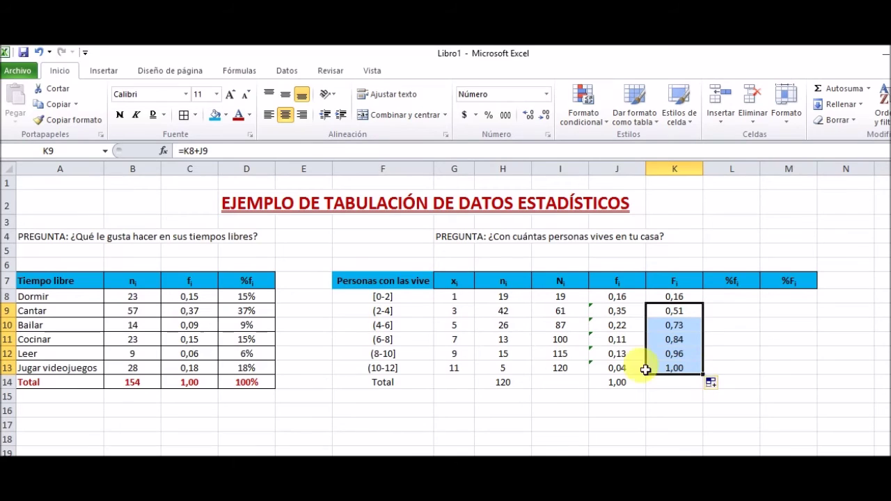
# - Choose Omitir error for the inconsistent-formula warnings on fi cells J9 through J13
pyautogui.click(595, 314)
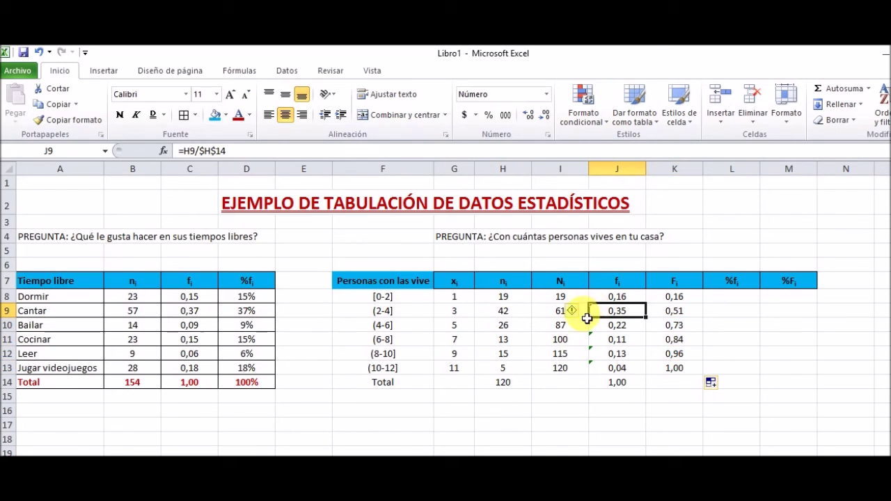
pyautogui.click(571, 310)
pyautogui.click(599, 383)
pyautogui.click(609, 325)
pyautogui.click(572, 325)
pyautogui.click(600, 398)
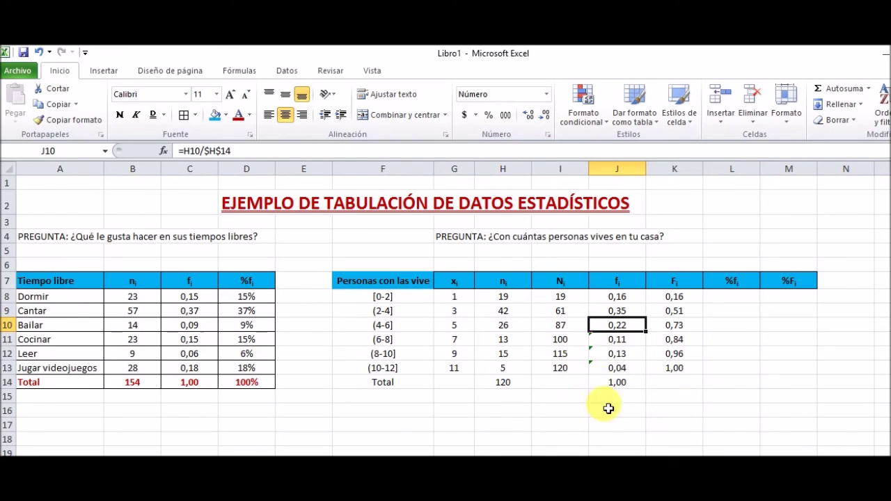
pyautogui.click(612, 339)
pyautogui.click(571, 339)
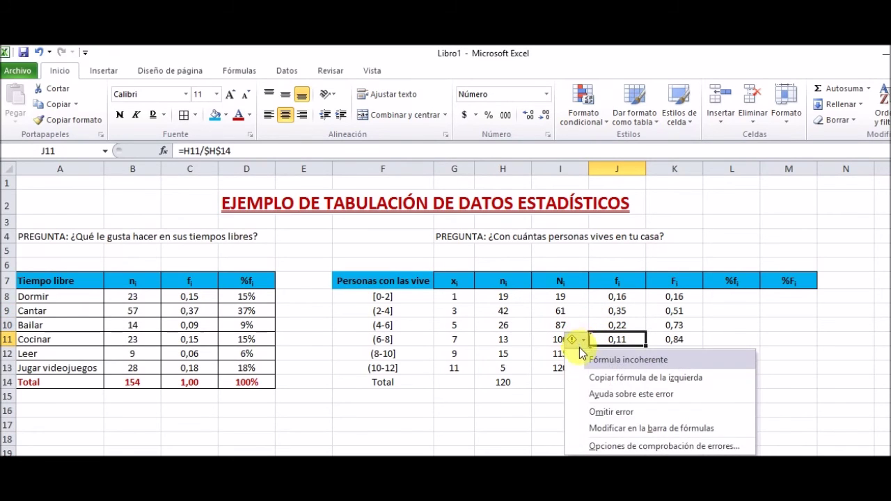
pyautogui.click(599, 411)
pyautogui.moveTo(612, 355); pyautogui.dragTo(615, 374)
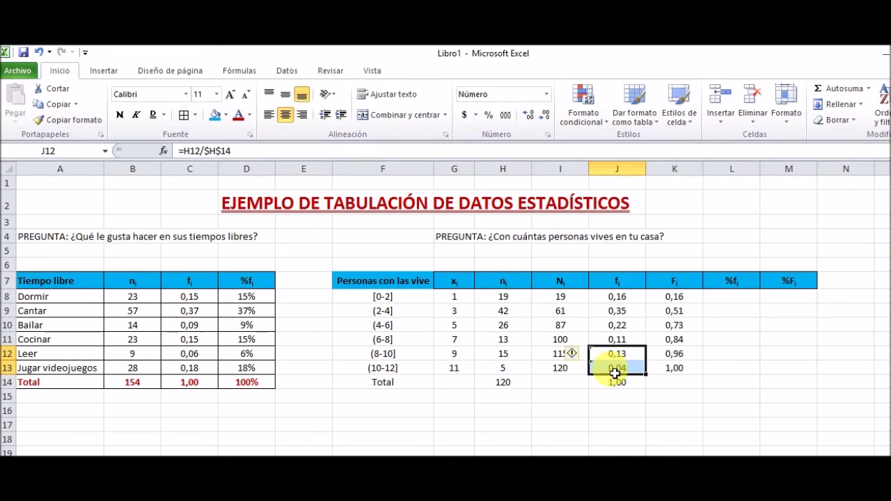
pyautogui.click(573, 353)
pyautogui.click(599, 423)
pyautogui.click(616, 398)
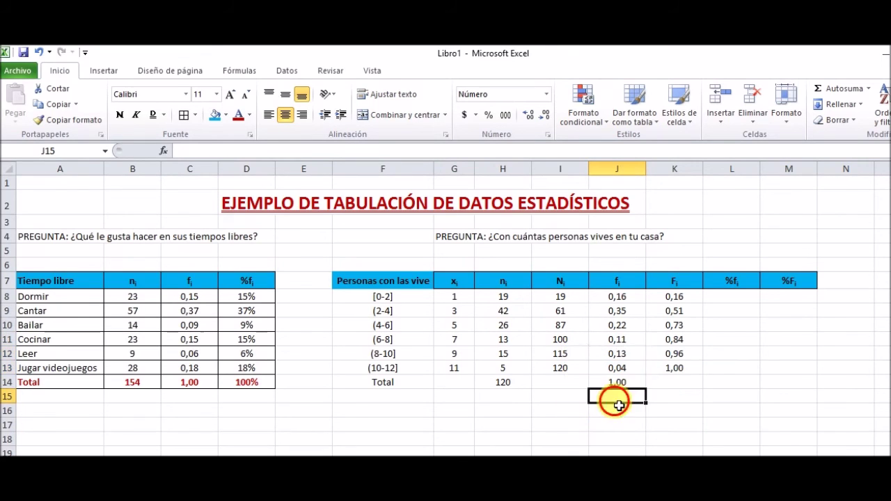
pyautogui.click(739, 303)
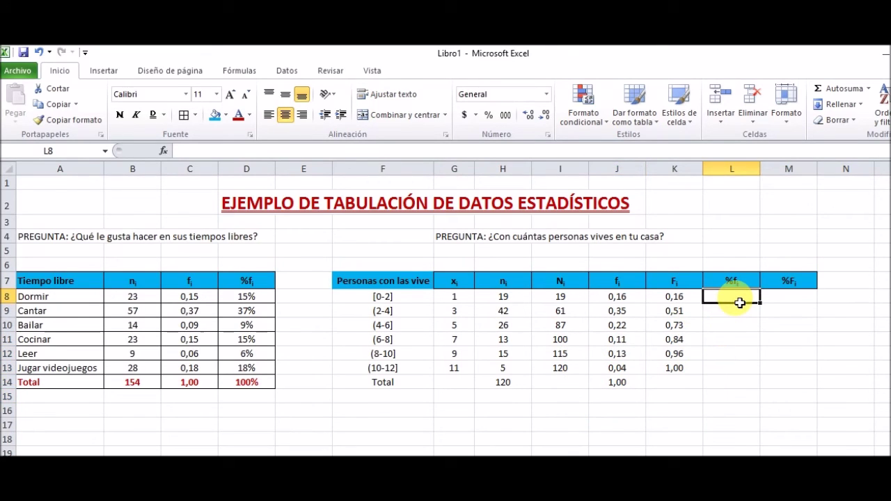
# - Paste the fi values into L8:L13 as values and format them as Porcentaje
pyautogui.moveTo(616, 298); pyautogui.dragTo(625, 377)
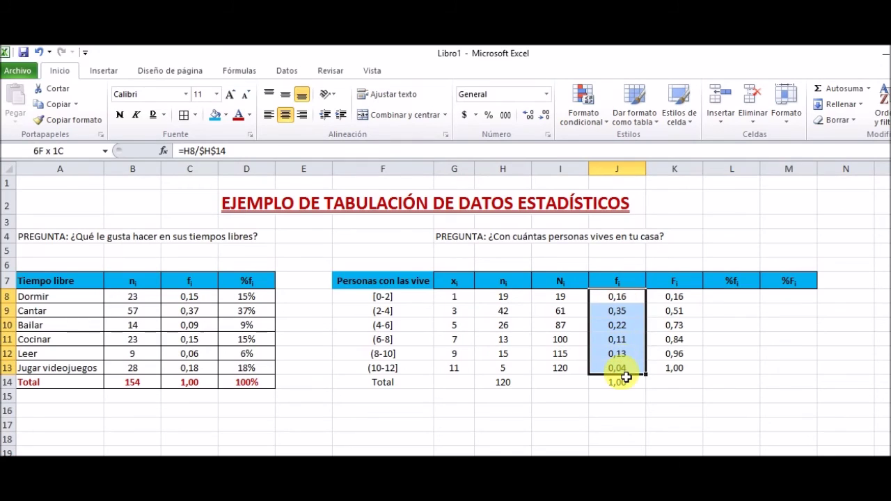
pyautogui.hotkey('ctrl', 'c')
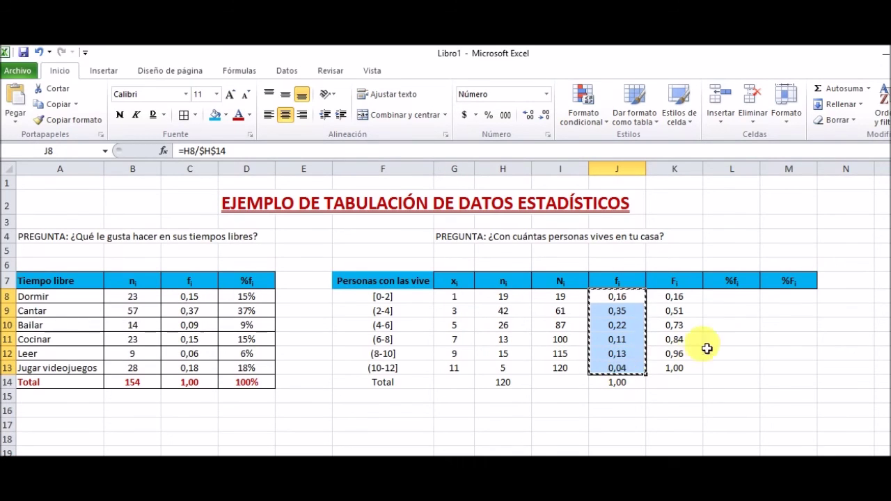
pyautogui.click(731, 301)
pyautogui.rightClick(730, 299)
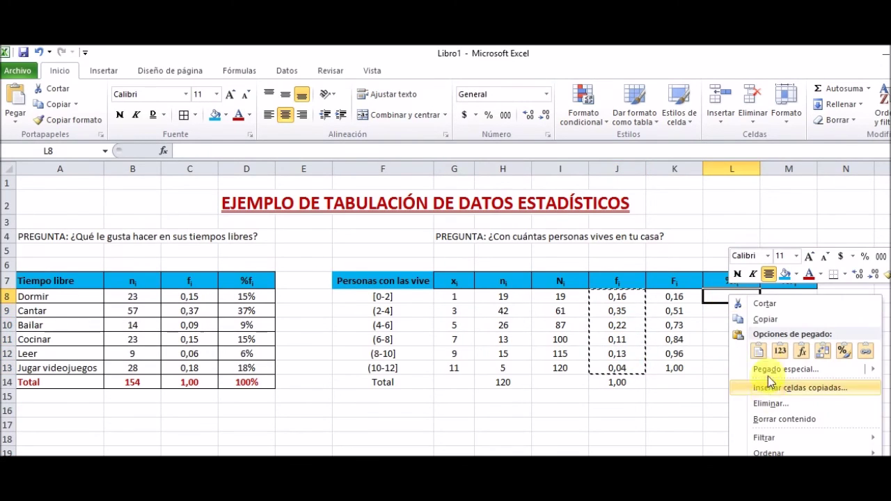
pyautogui.click(774, 359)
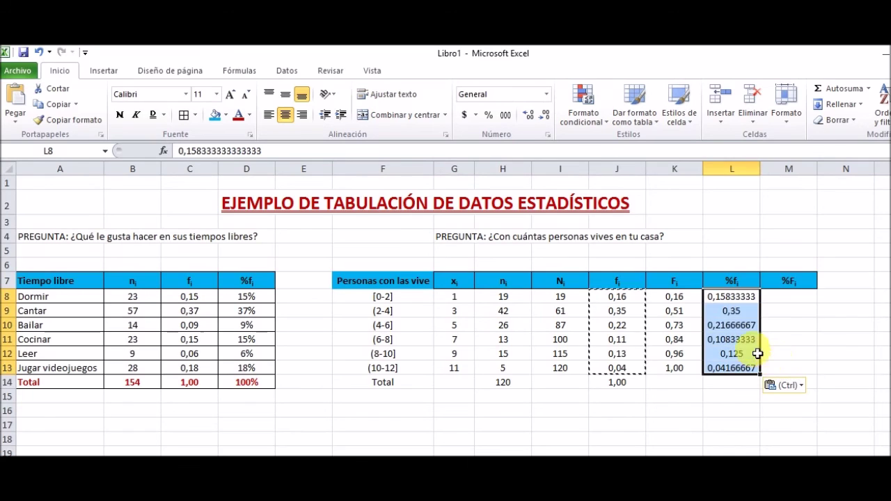
pyautogui.click(548, 135)
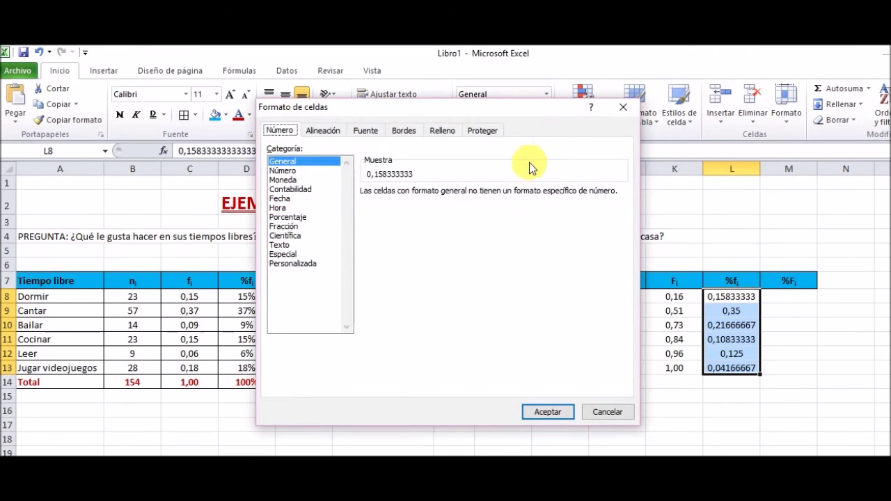
pyautogui.click(298, 217)
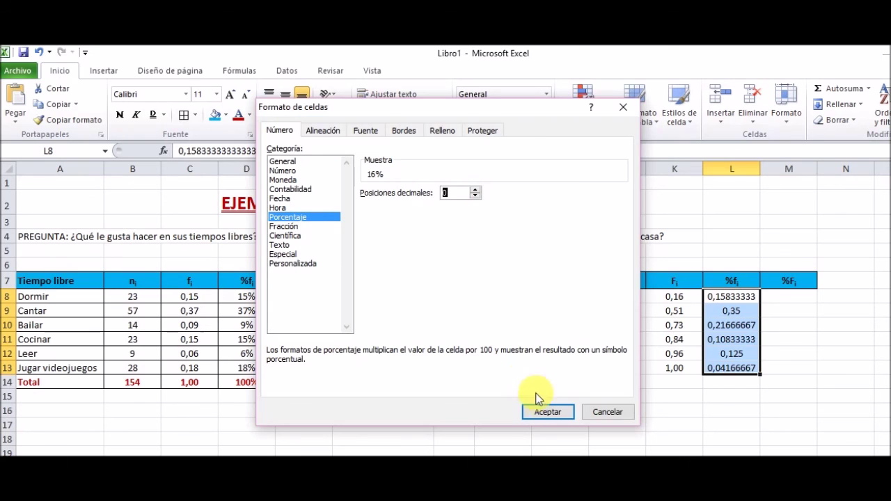
pyautogui.click(548, 411)
# - Paste the Fi values into M8:M13 as values and format them as Porcentaje
pyautogui.press('Left')
pyautogui.hotkey('shift', 'Down')
pyautogui.hotkey('shift', 'Down')
pyautogui.hotkey('shift', 'Down')
pyautogui.hotkey('ctrl', 'c')
pyautogui.click(773, 297)
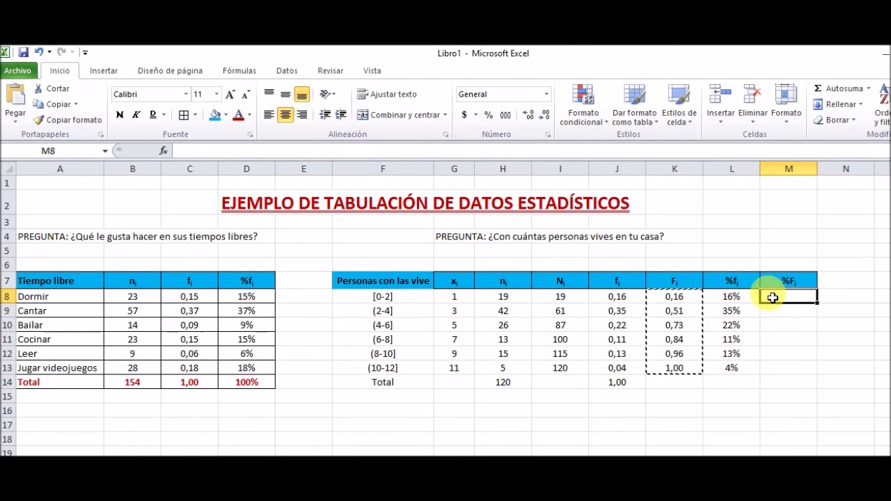
pyautogui.rightClick(776, 298)
pyautogui.click(799, 358)
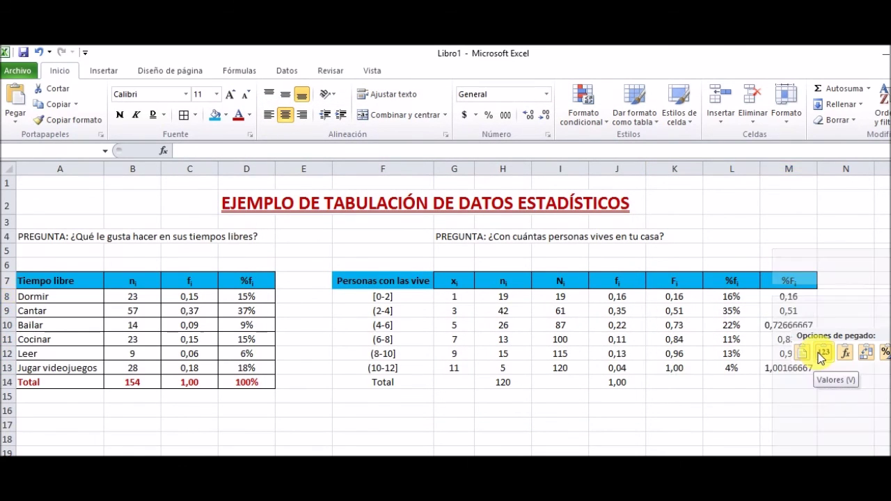
pyautogui.click(547, 134)
pyautogui.click(289, 217)
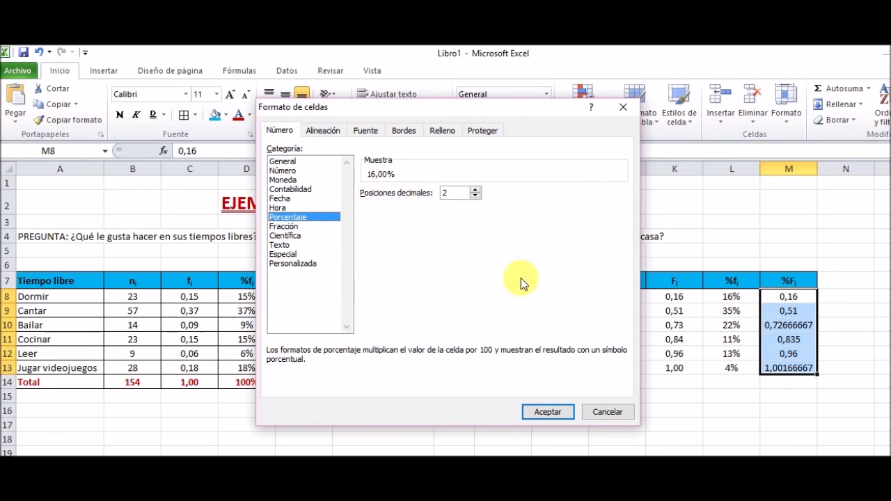
pyautogui.click(535, 418)
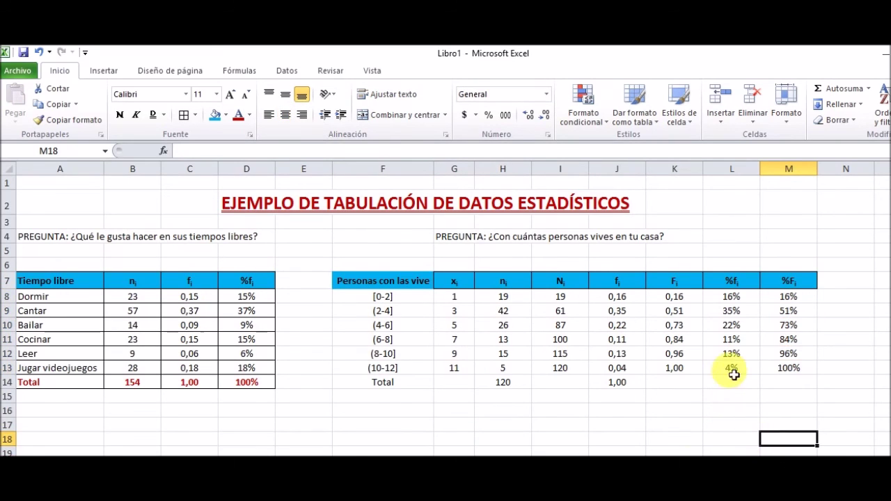
pyautogui.moveTo(738, 296); pyautogui.dragTo(740, 367)
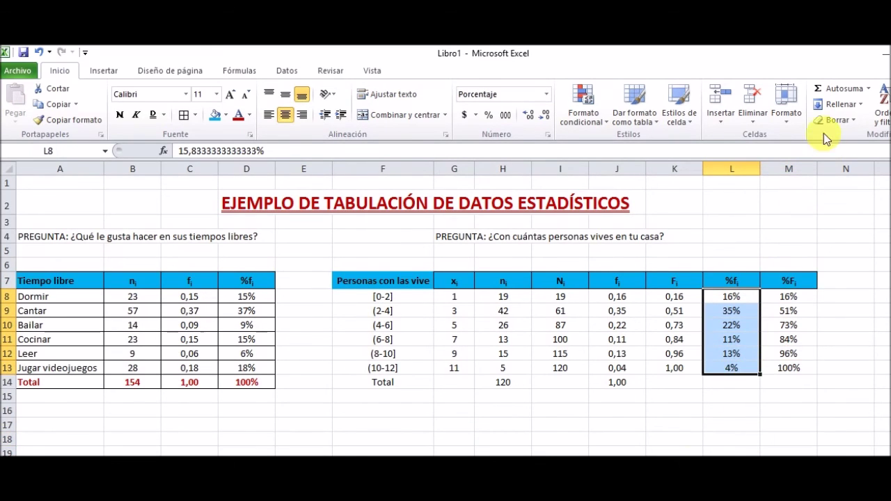
# - AutoSum %fi to 100% in L14 and make the Total row F14:L14 bold and red
pyautogui.click(840, 88)
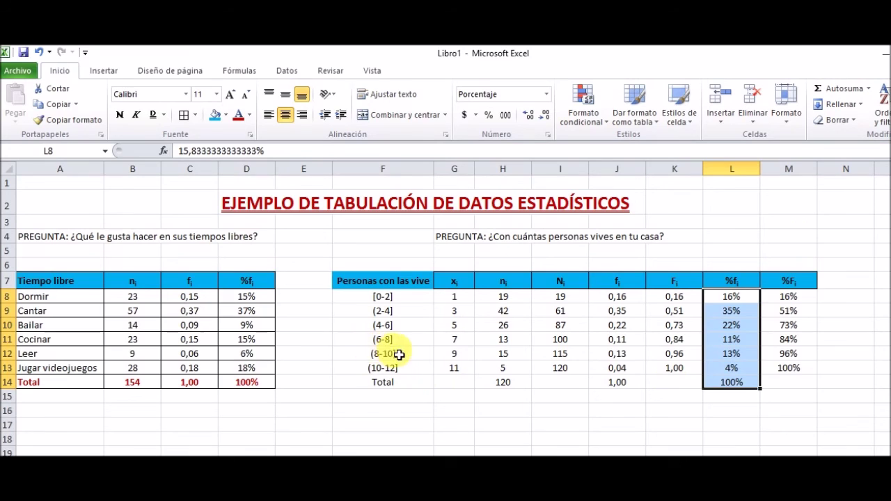
pyautogui.moveTo(367, 389); pyautogui.dragTo(740, 384)
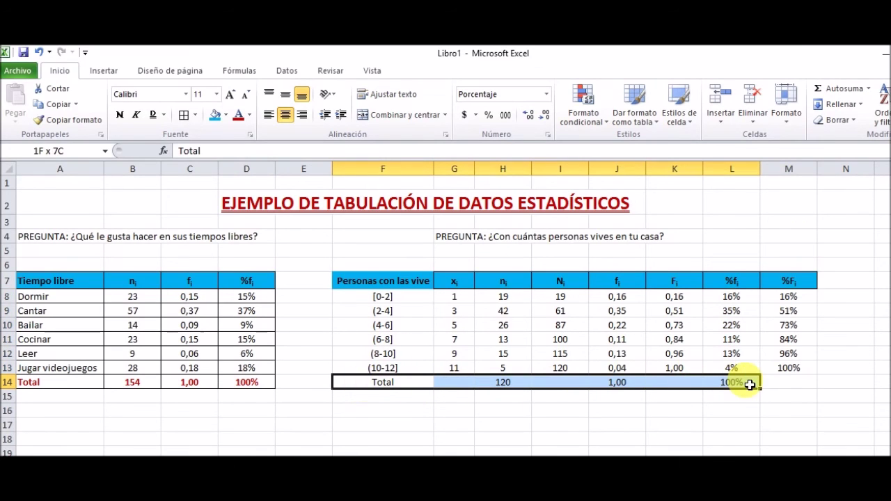
pyautogui.click(119, 115)
pyautogui.click(239, 116)
# - Apply All Borders to the whole grouped-interval table F7:M14
pyautogui.moveTo(354, 280)
pyautogui.mouseDown()
pyautogui.moveTo(763, 364)
pyautogui.moveTo(783, 383)
pyautogui.mouseUp()
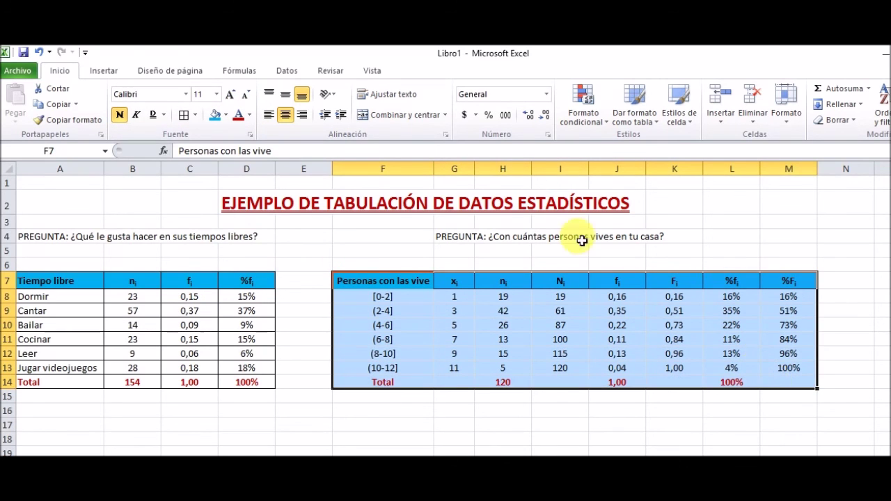
pyautogui.click(215, 115)
pyautogui.click(527, 423)
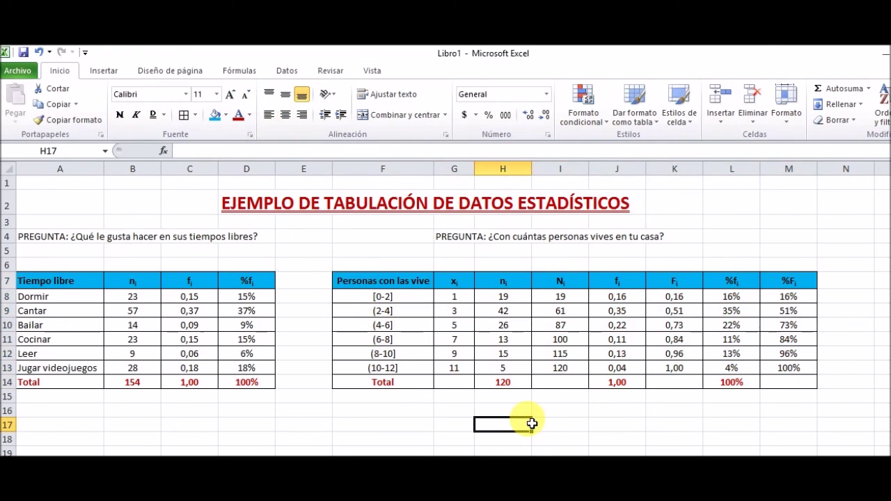